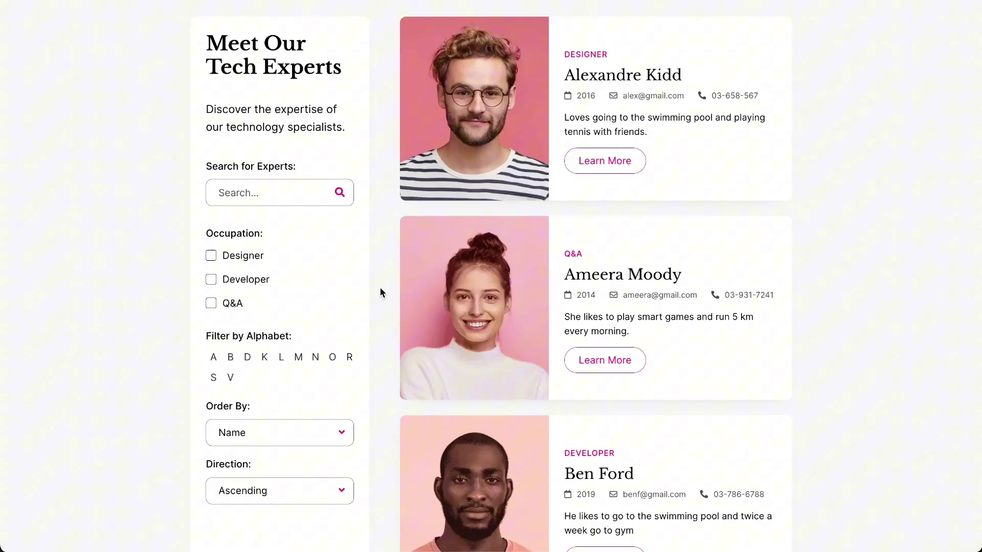
Tick Designer and Developer under Occupation, then scroll through the filtered expert cards
scroll(380, 291, down, 5)
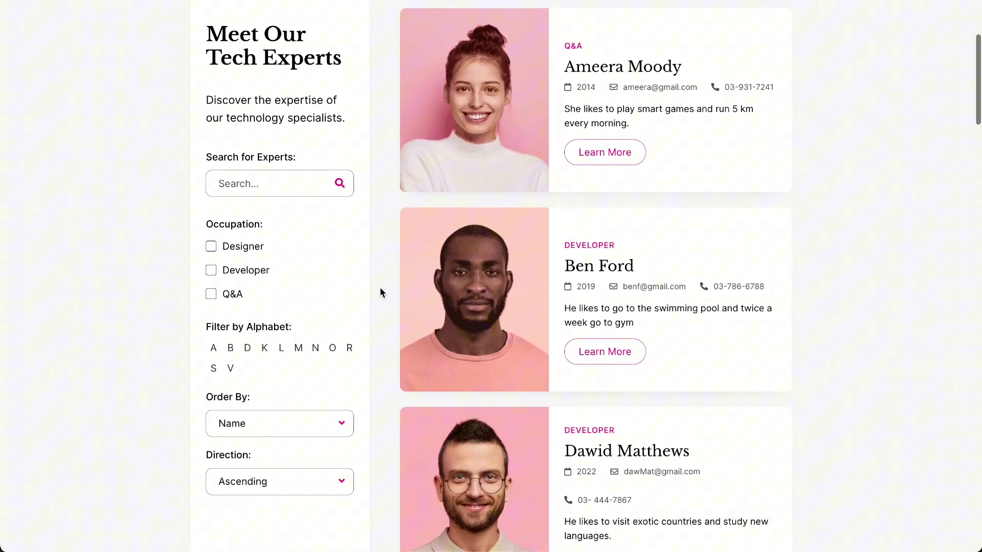
scroll(380, 288, up, 3)
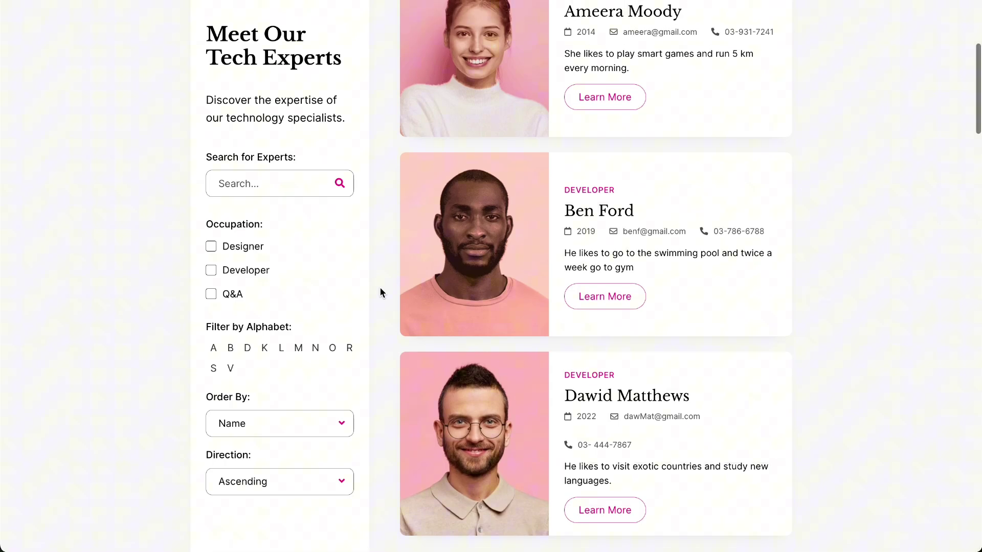
scroll(380, 288, up, 2)
click(211, 255)
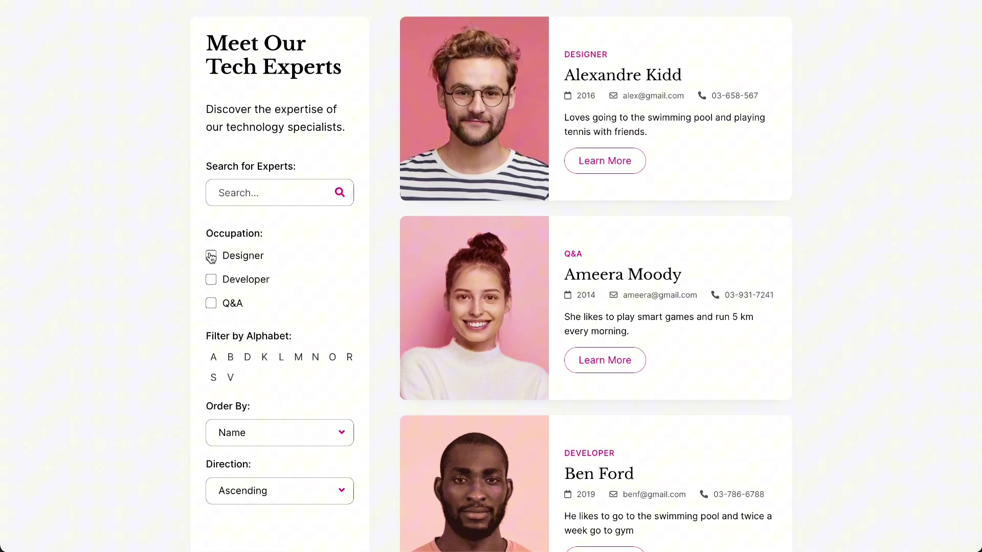
click(211, 279)
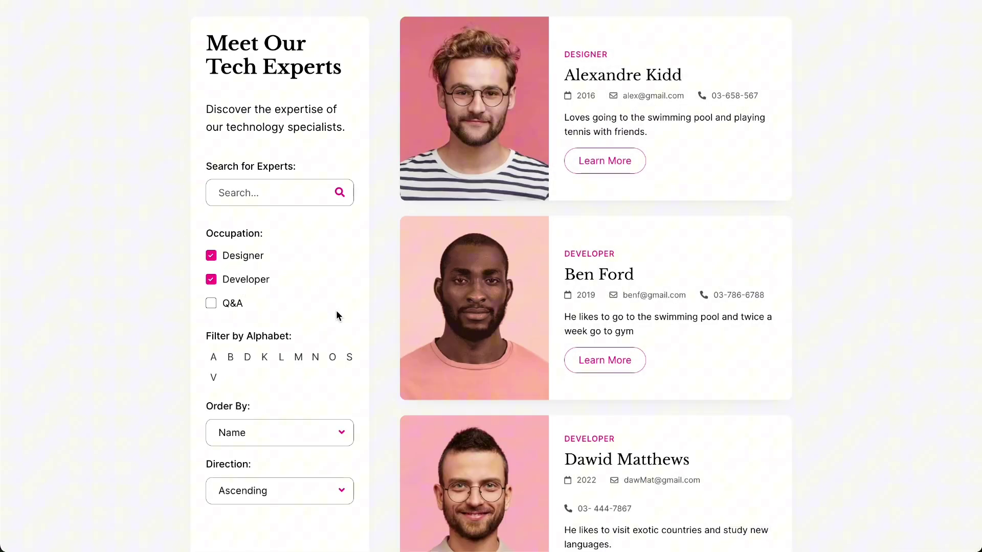
scroll(385, 335, down, 5)
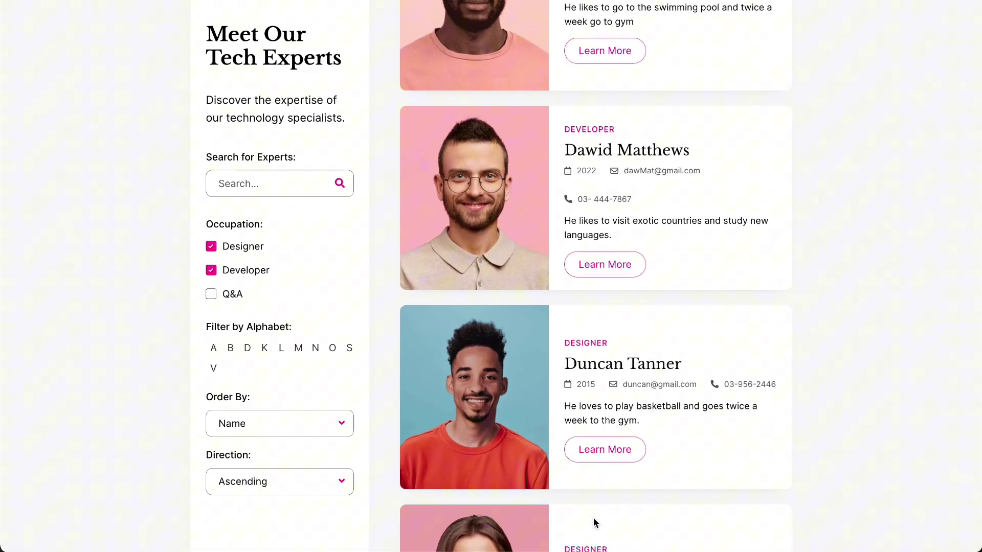
scroll(385, 497, down, 4)
scroll(384, 498, down, 8)
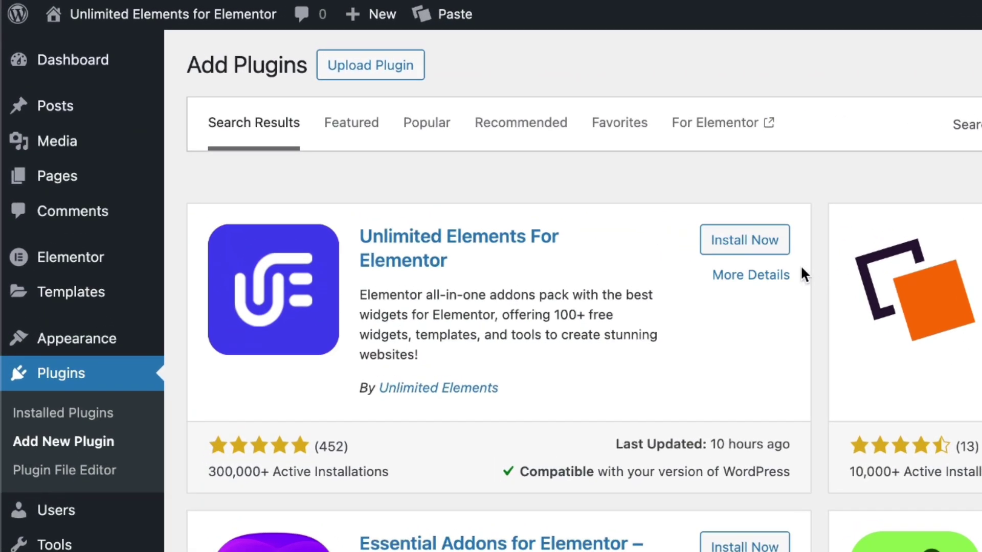
Install Unlimited Elements For Elementor from the plugin search results, then activate it
click(756, 243)
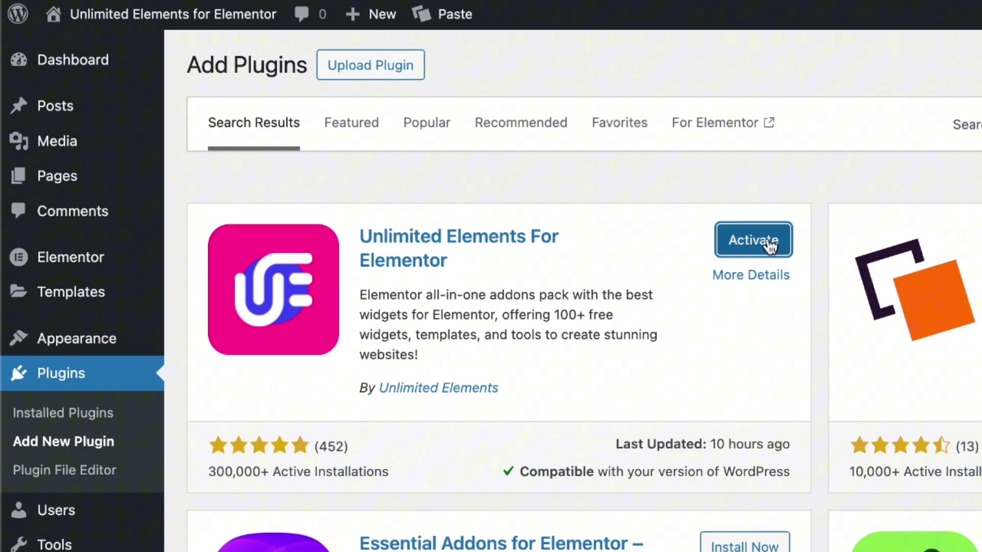
click(768, 245)
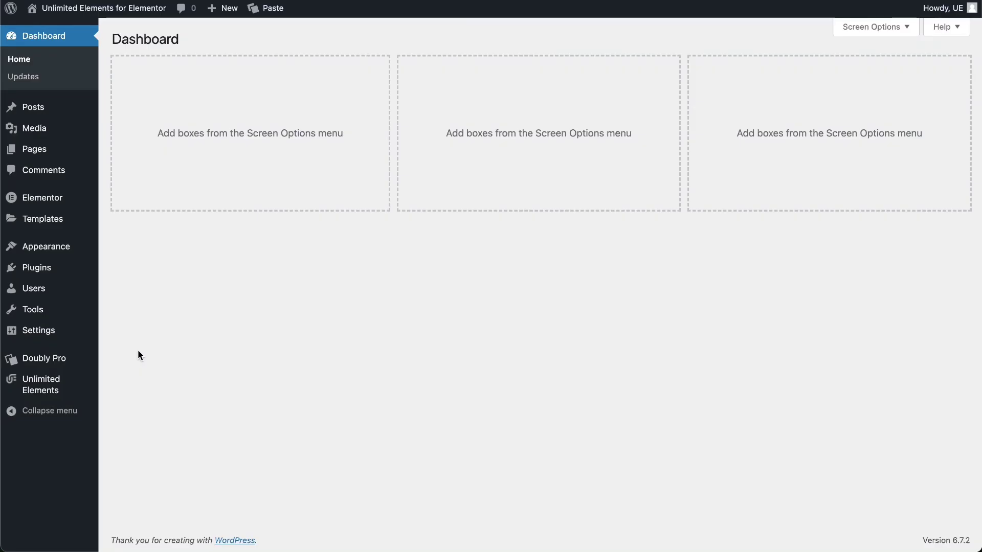
Search the widget library for 'Post List', install it, and drag it onto the Post List Tutorial page
mouse_move(45, 388)
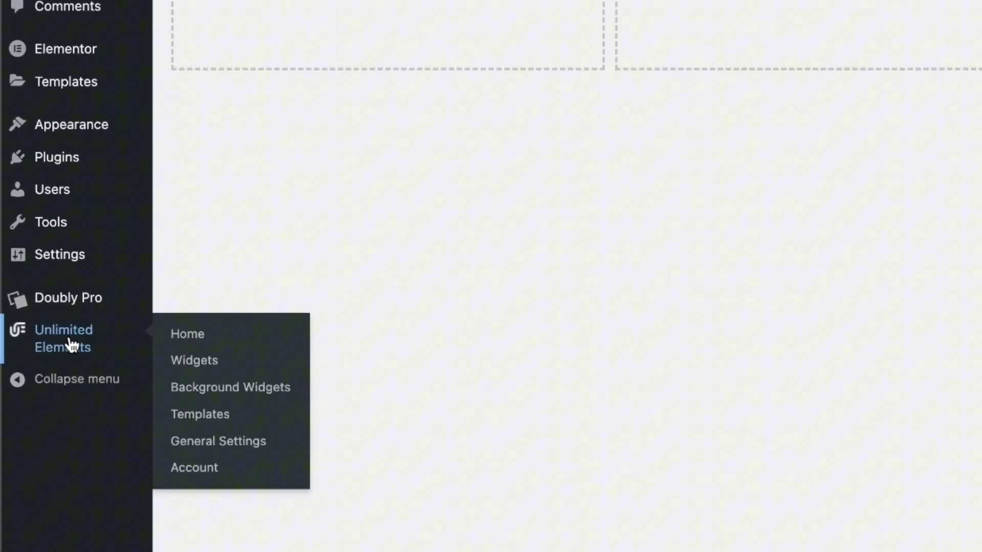
click(192, 371)
click(928, 158)
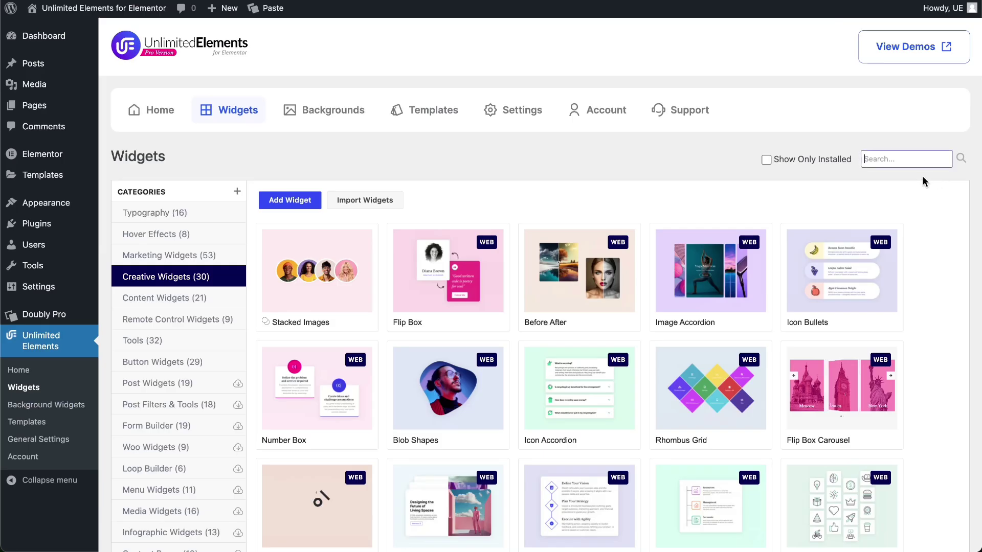
text(Post)
text( List)
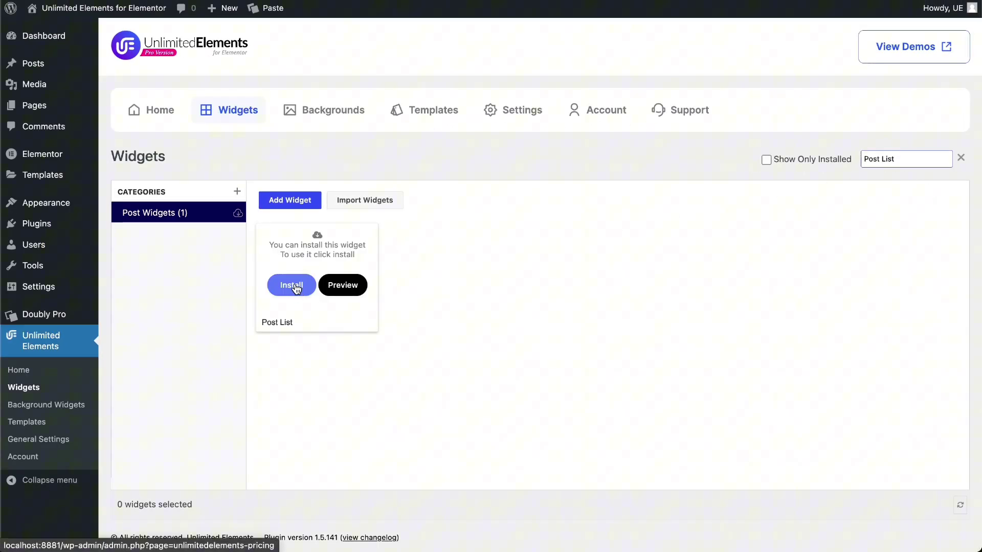
click(299, 286)
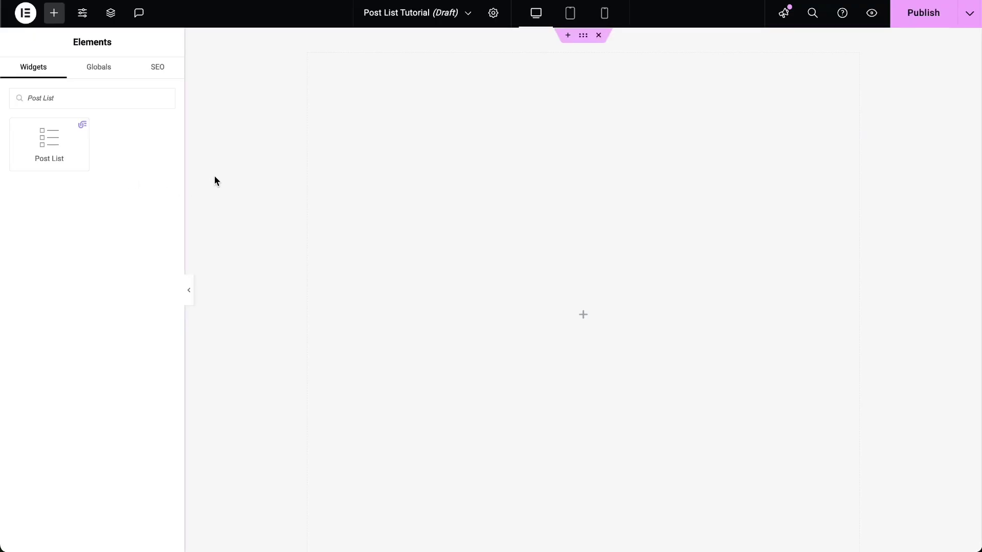
drag(46, 148, 432, 305)
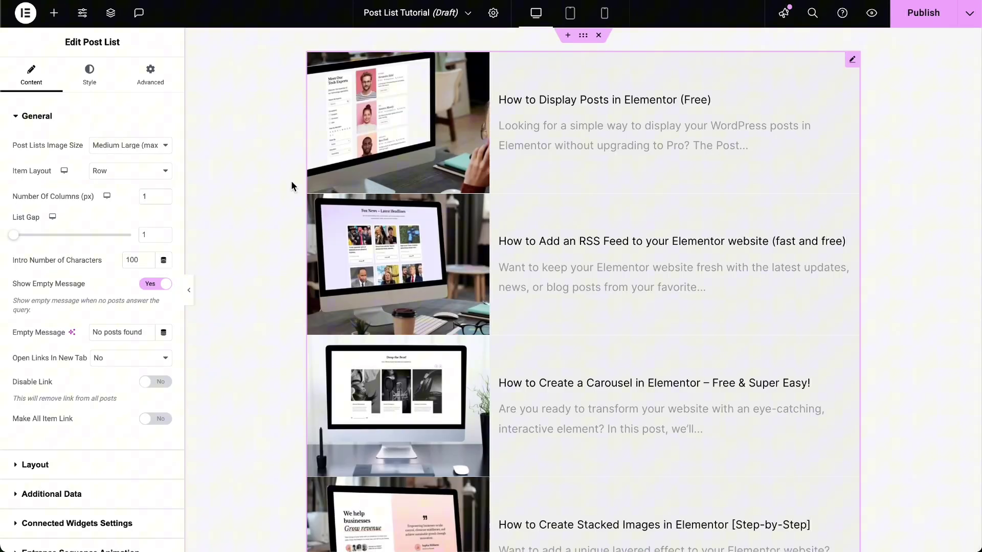
scroll(61, 350, down, 4)
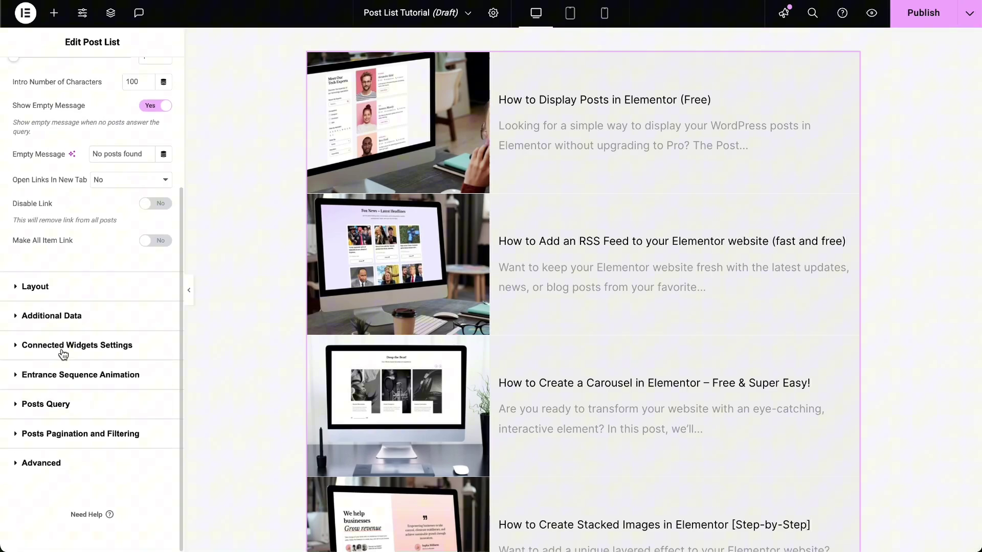
In Posts Query, keep Custom Posts as the source and choose Team Member as the post type
click(41, 407)
scroll(77, 306, down, 2)
click(136, 196)
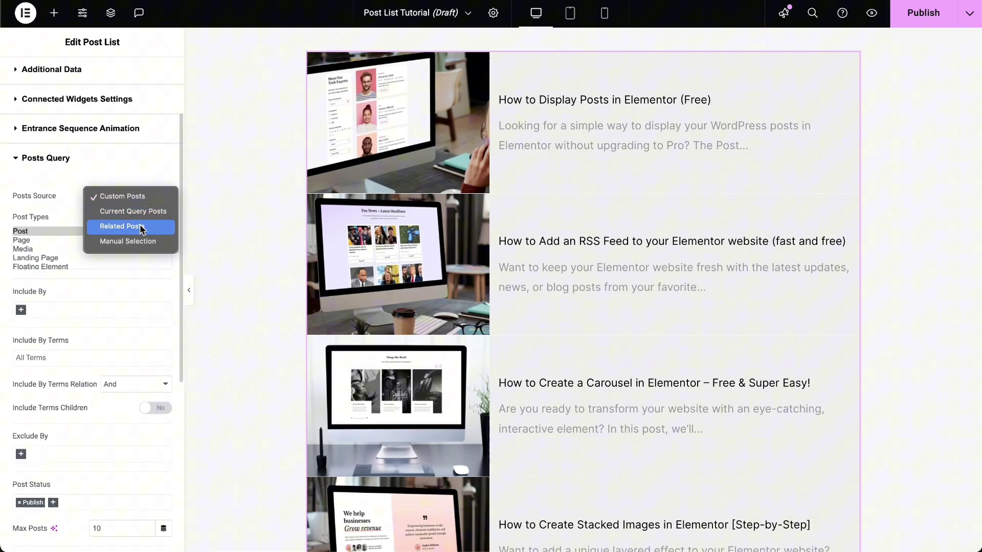
click(136, 196)
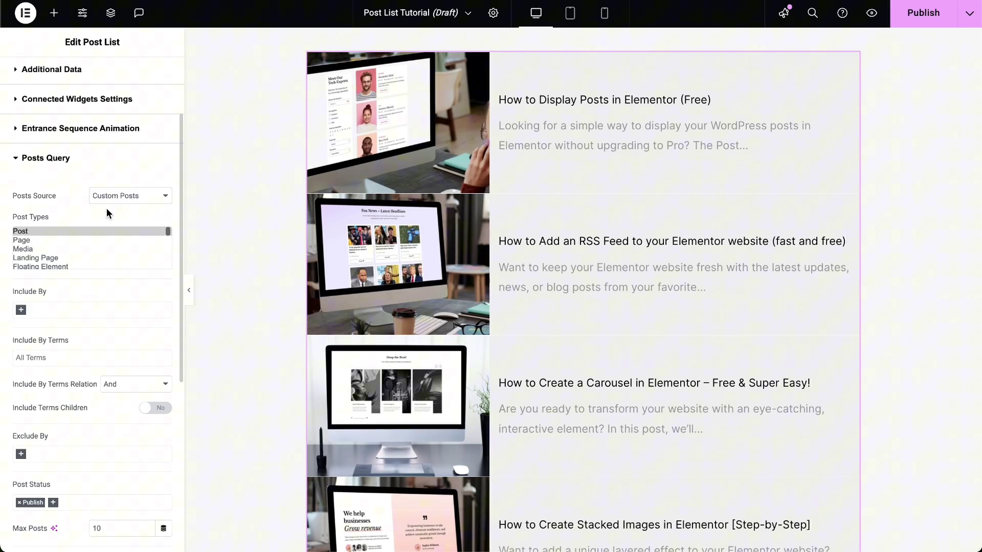
click(26, 233)
scroll(43, 247, down, 2)
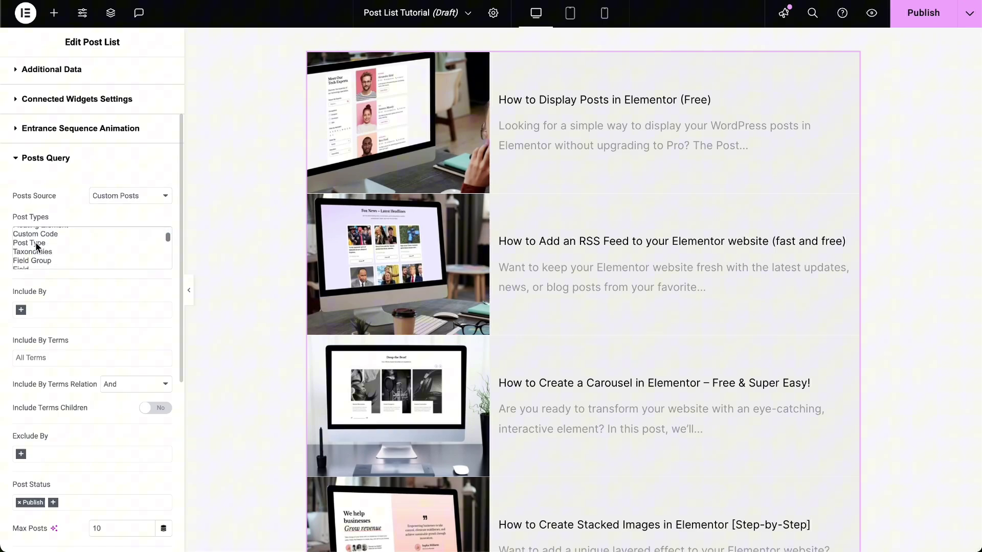
scroll(38, 247, down, 3)
click(39, 240)
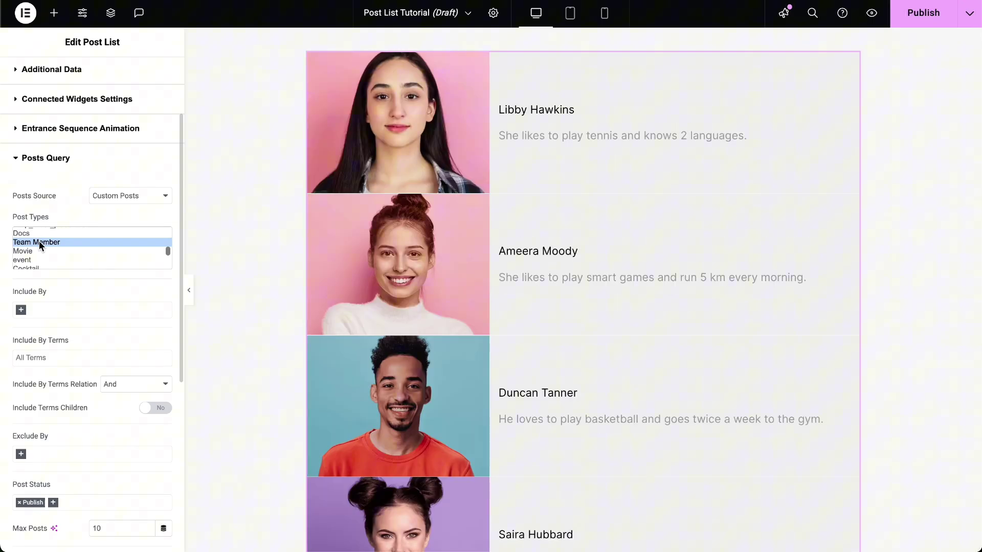
Set Max Posts to 4 and order the posts by Title, ascending
scroll(51, 291, down, 3)
click(21, 217)
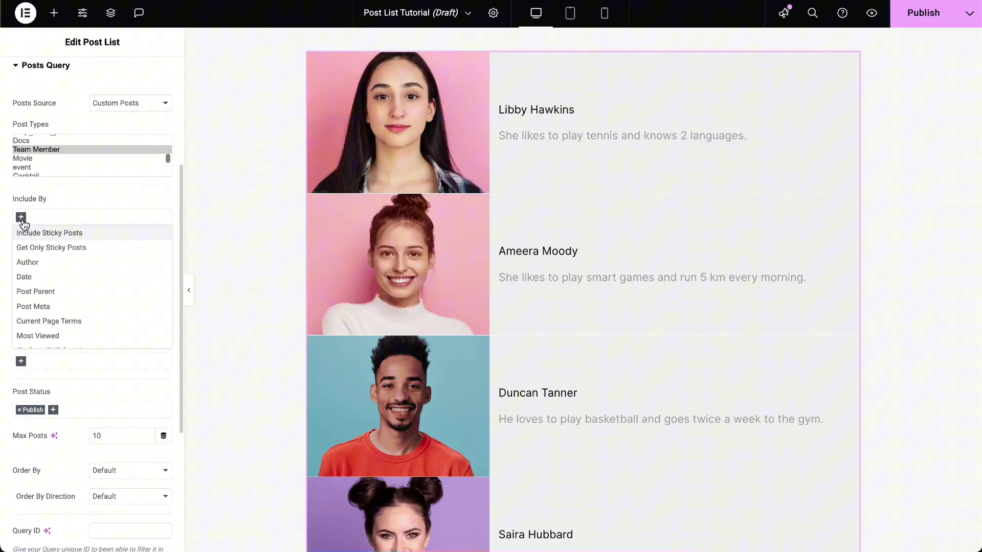
scroll(20, 256, down, 2)
click(21, 256)
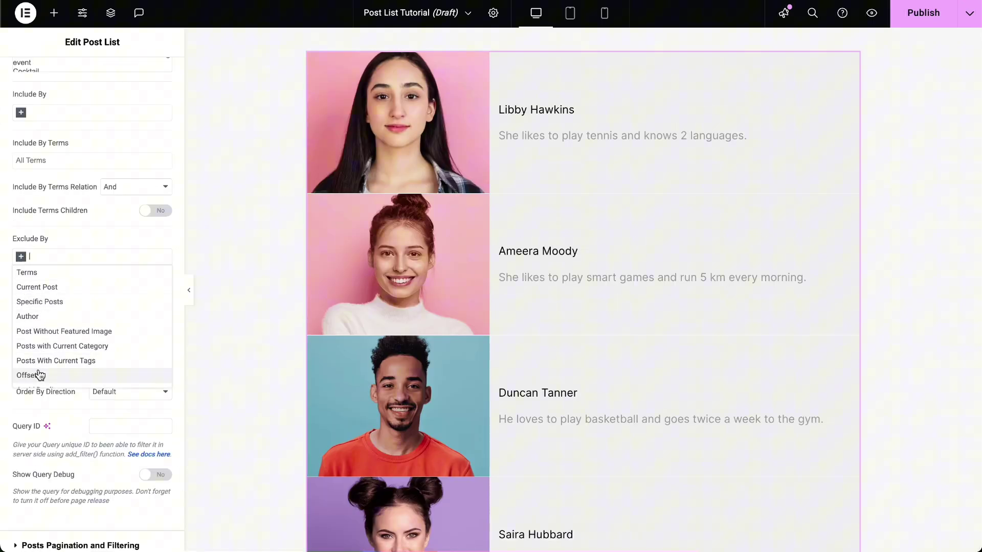
scroll(77, 297, down, 1)
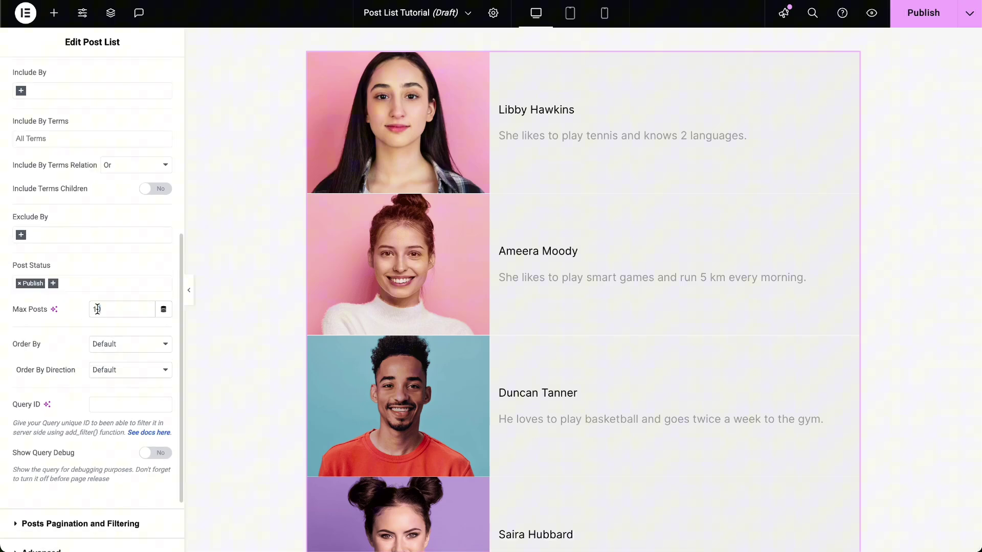
text(4)
click(114, 346)
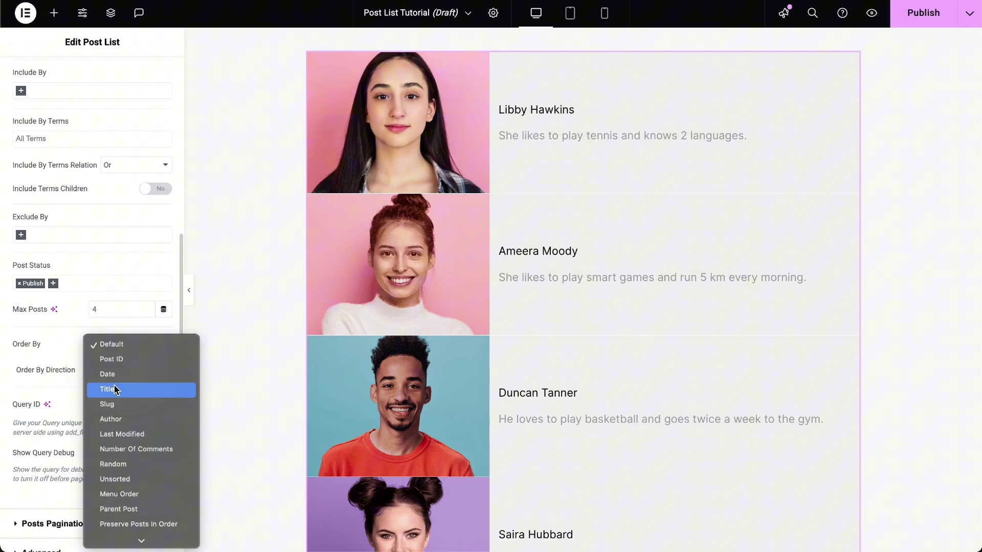
click(145, 388)
click(123, 369)
click(121, 393)
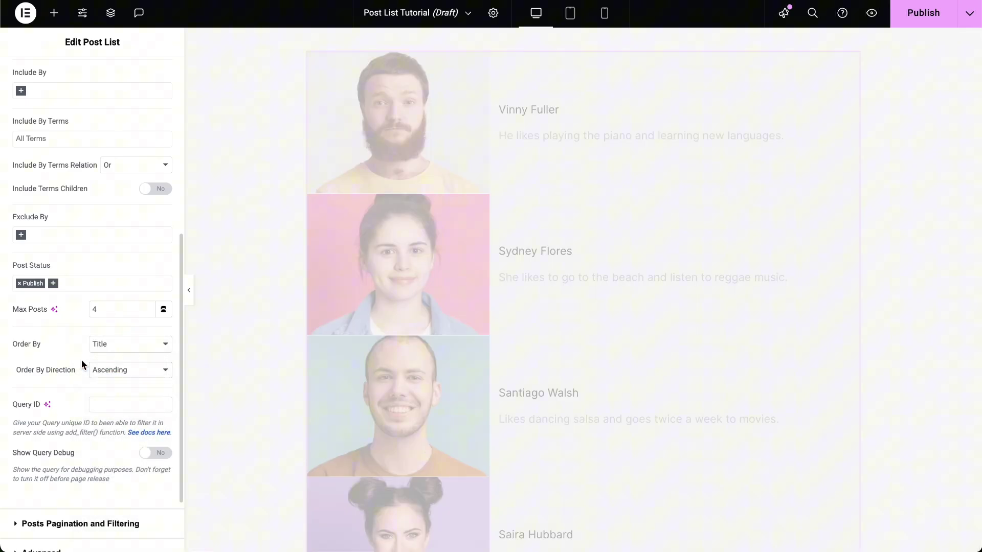
scroll(27, 125, up, 6)
click(28, 125)
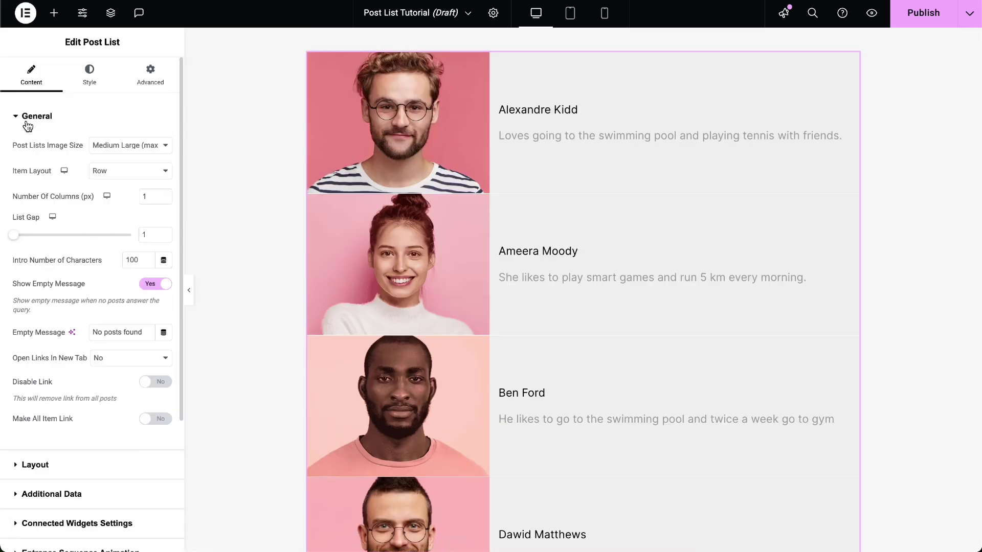
click(107, 148)
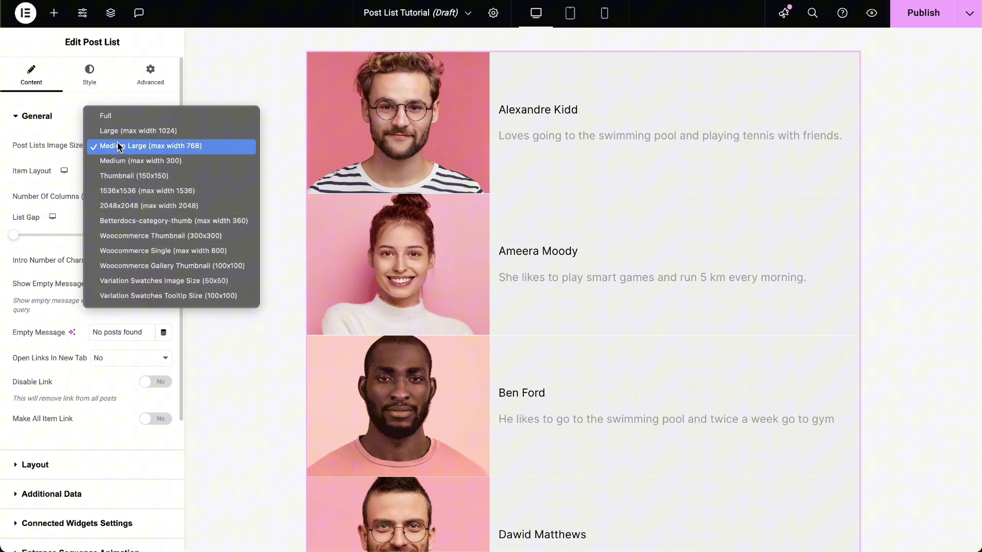
click(119, 146)
click(103, 177)
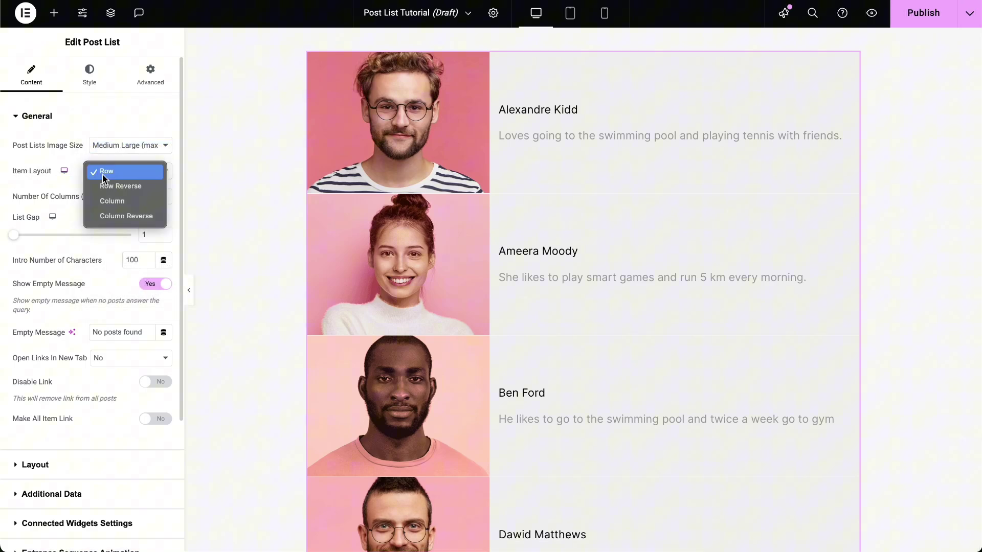
click(121, 186)
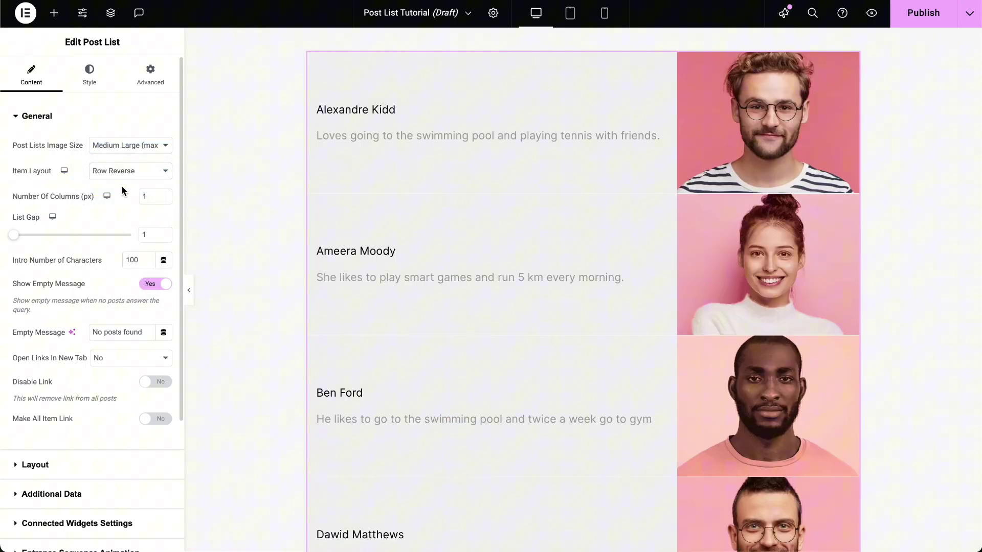
click(119, 172)
click(117, 188)
click(115, 172)
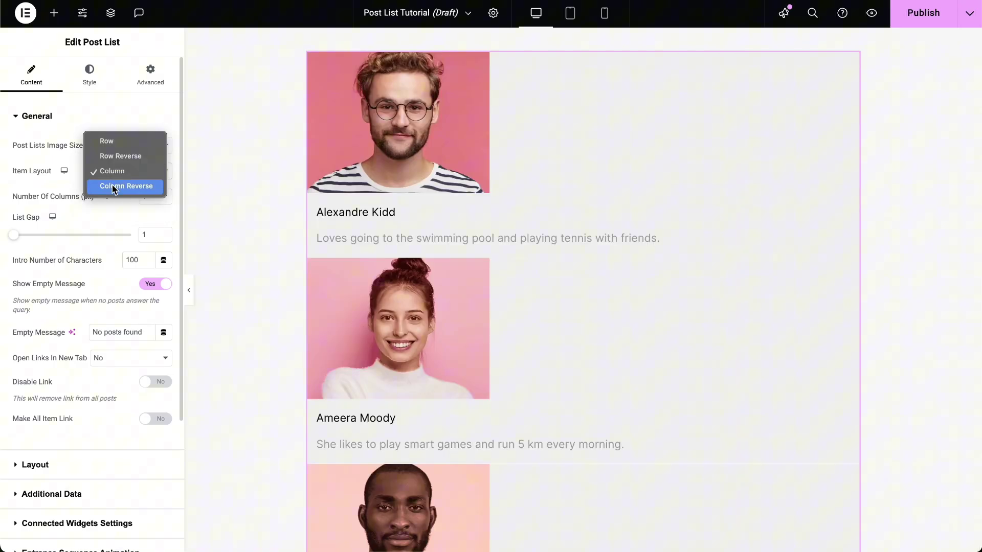
click(114, 187)
click(113, 174)
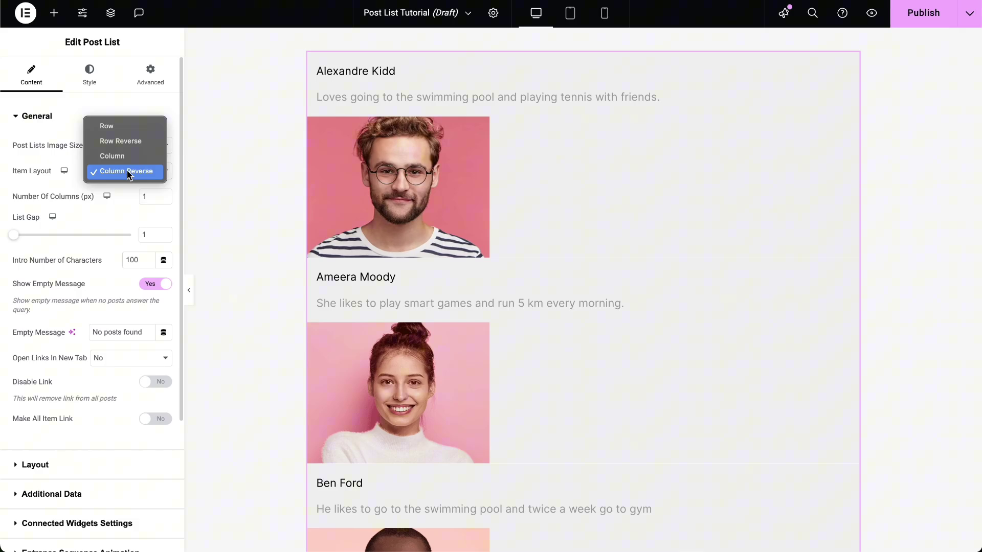
Return to the row layout with one column, a 25 list gap and 130 intro characters
click(118, 126)
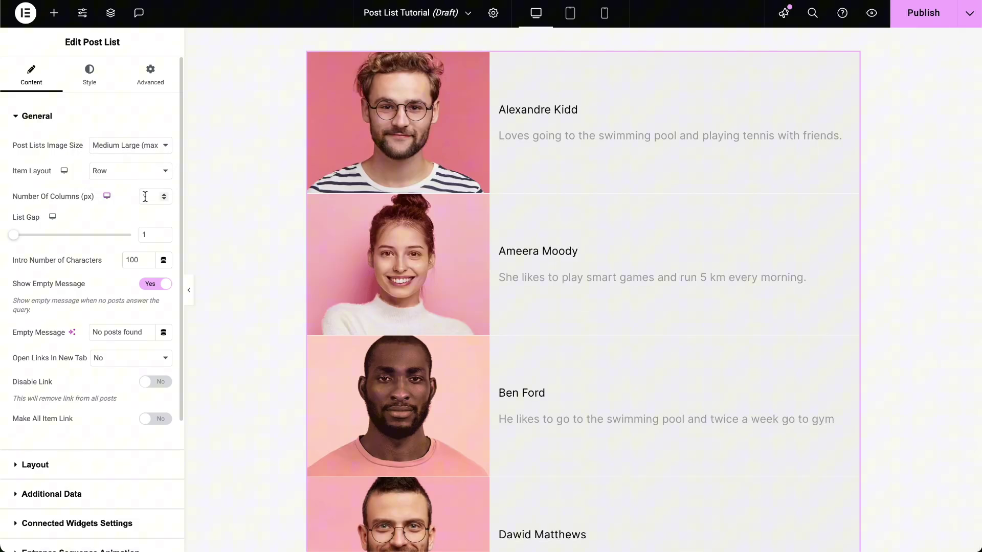
double_click(145, 197)
text(2)
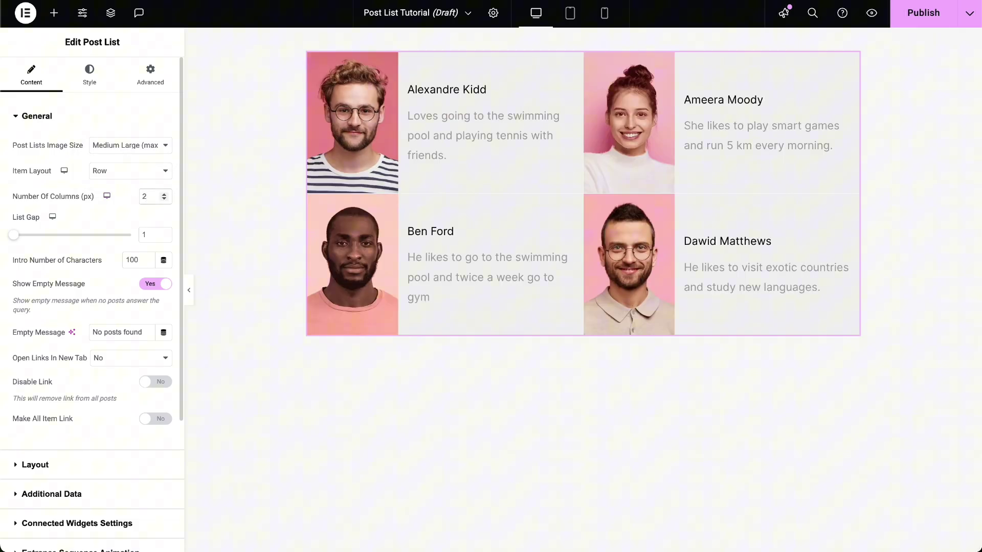
key(Down)
drag(16, 240, 42, 244)
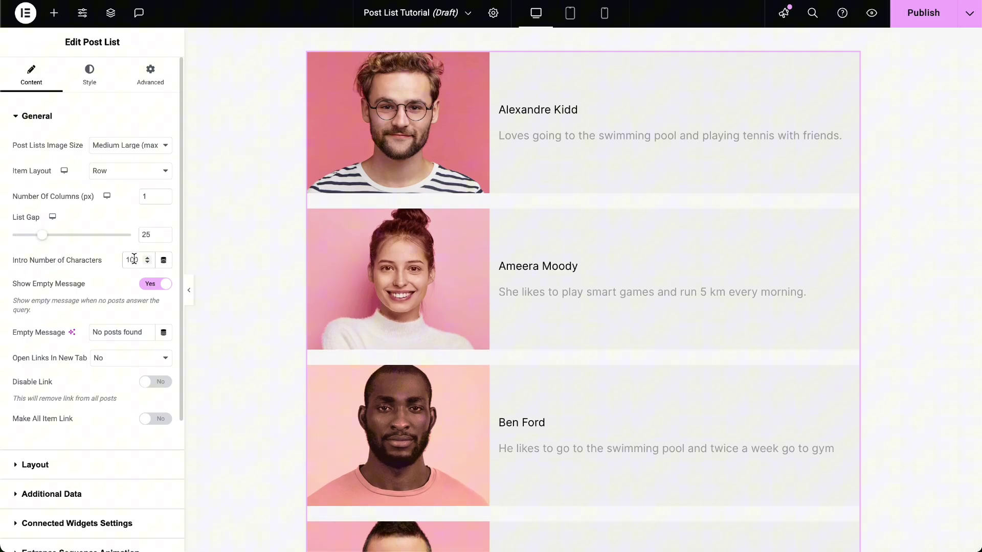
text(130)
Toggle the empty-results message off and back on, keeping its 'No posts found' text
scroll(81, 245, down, 1)
click(157, 228)
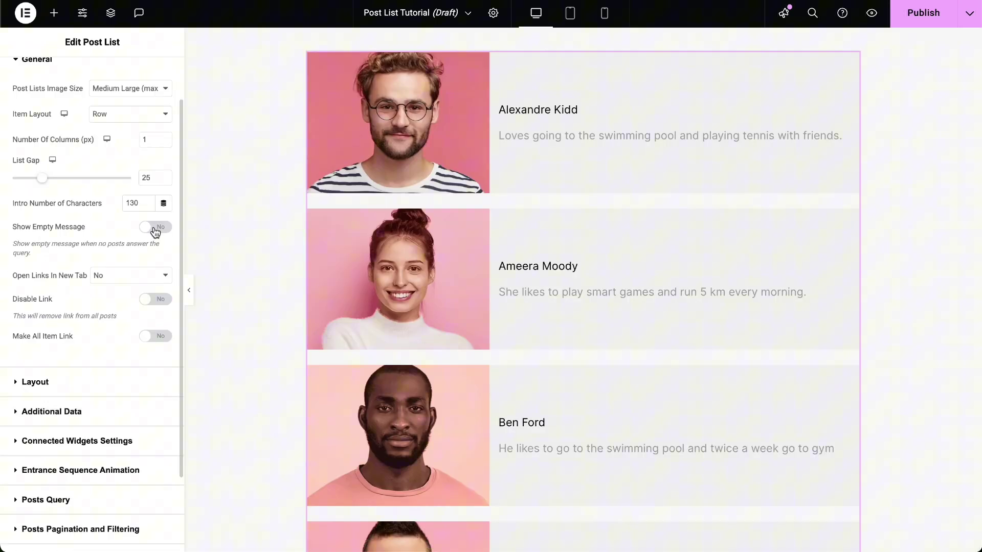
click(161, 229)
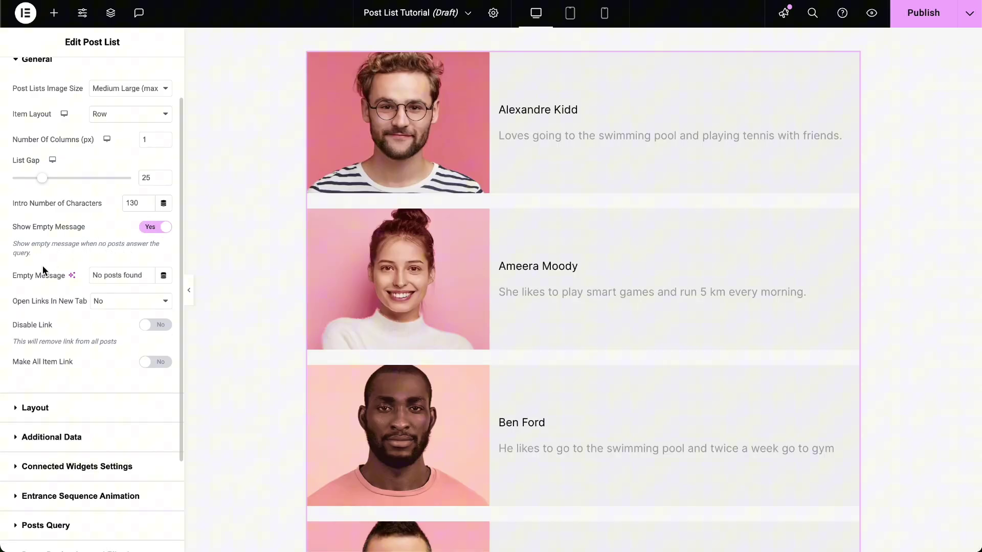
scroll(42, 265, down, 1)
drag(143, 252, 93, 250)
click(133, 249)
Keep links opening in the same tab and make each whole card a link
click(137, 279)
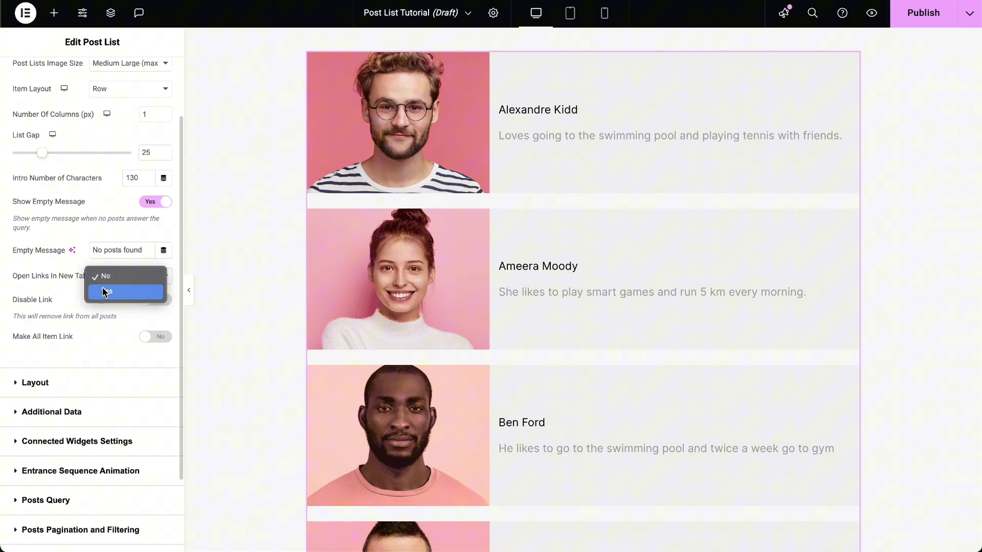
click(108, 291)
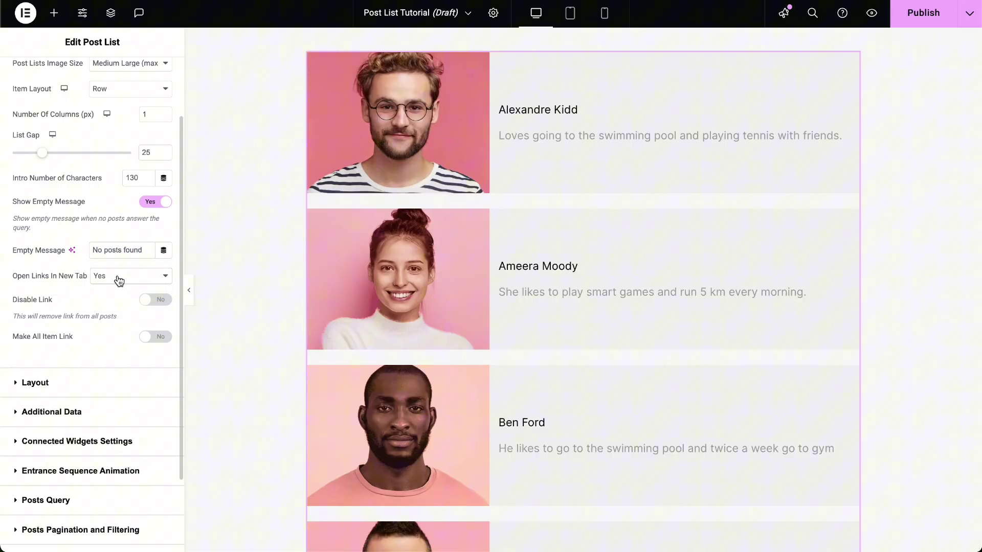
click(155, 300)
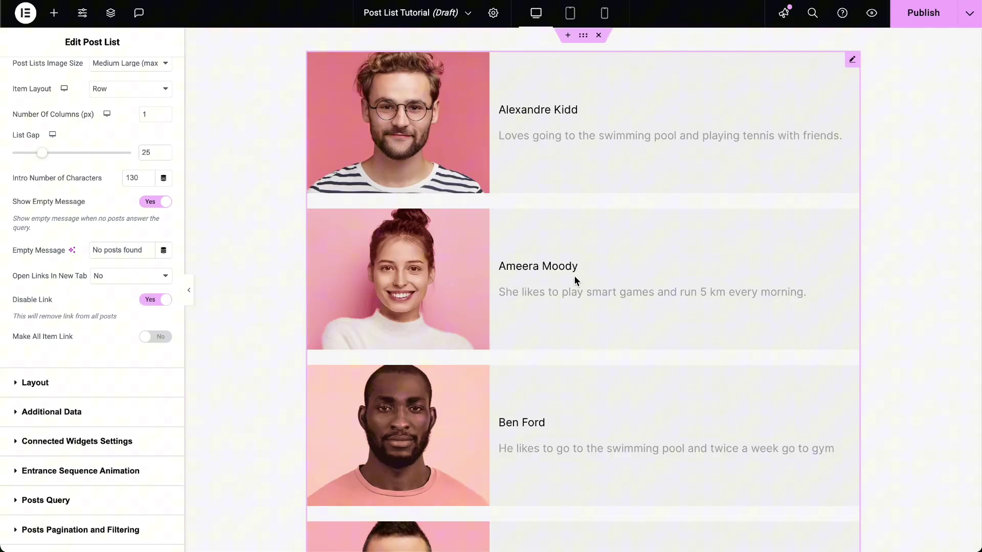
click(156, 300)
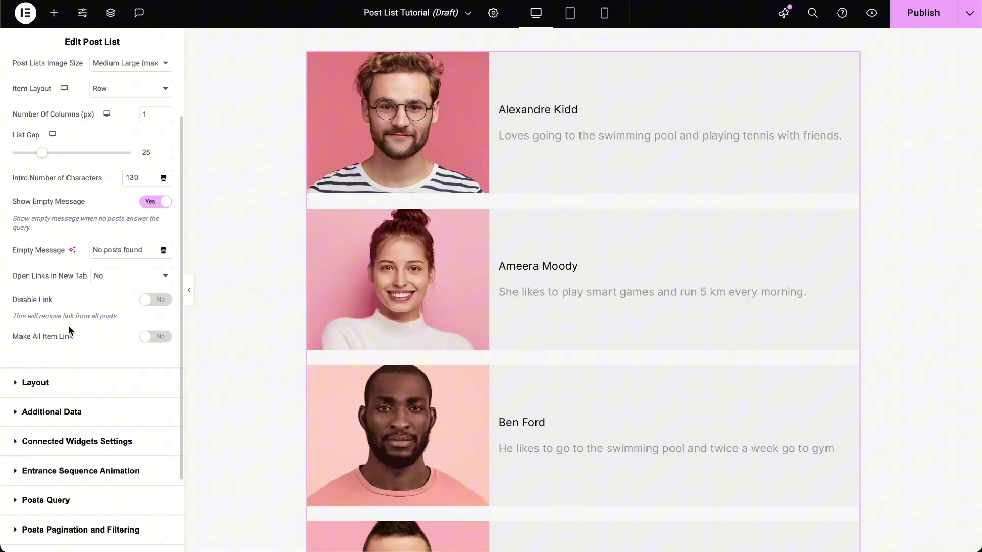
click(155, 336)
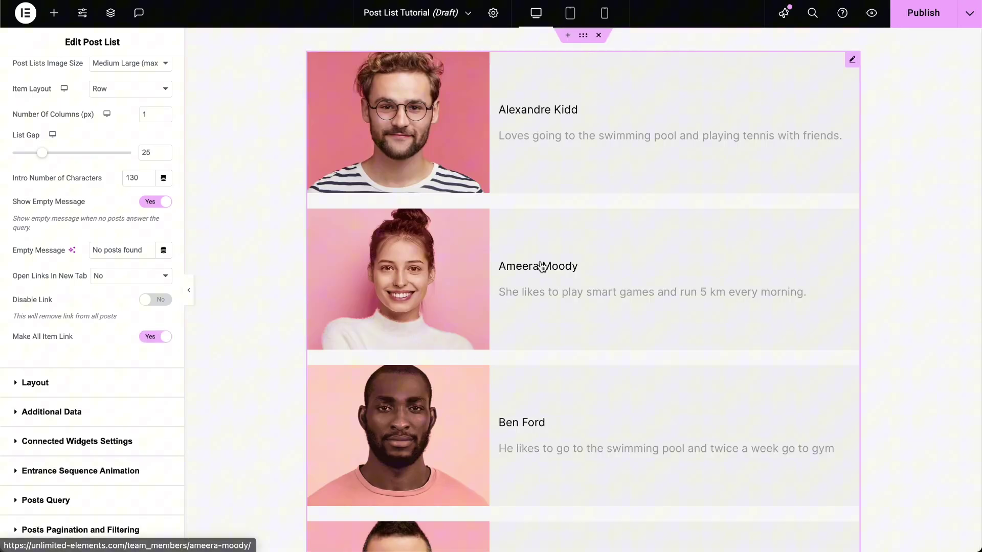
In Post List Layout, keep portrait images shown and set categories to Only Main Category
click(24, 383)
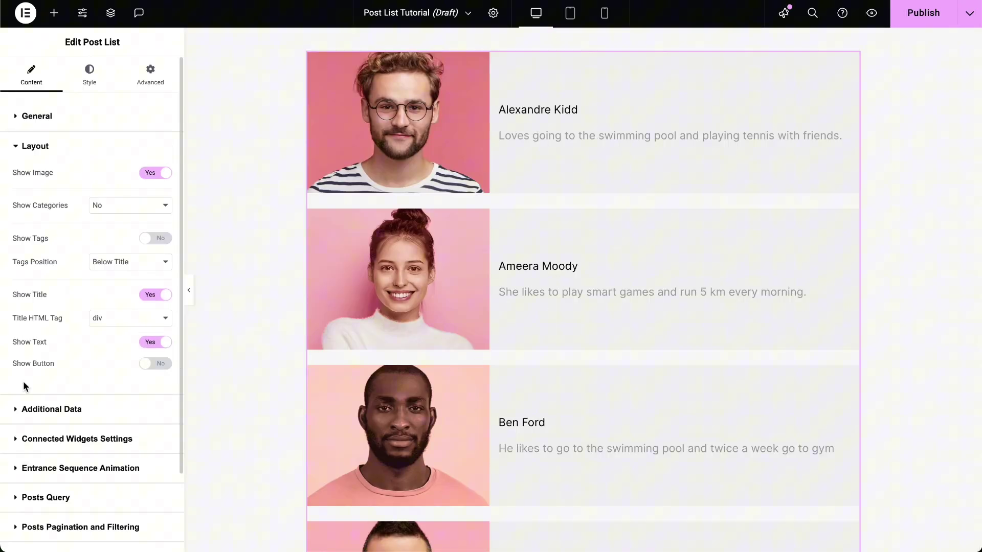
click(30, 172)
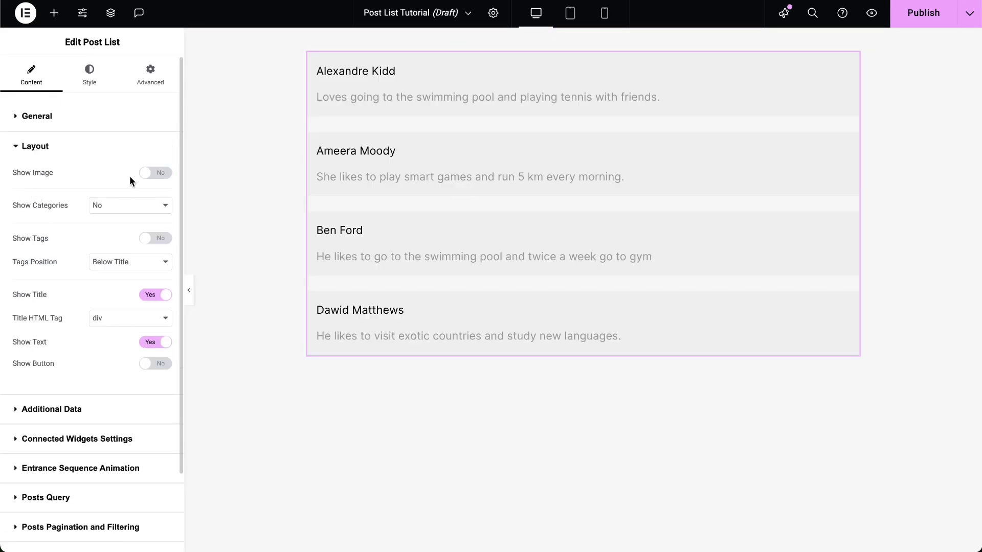
click(158, 174)
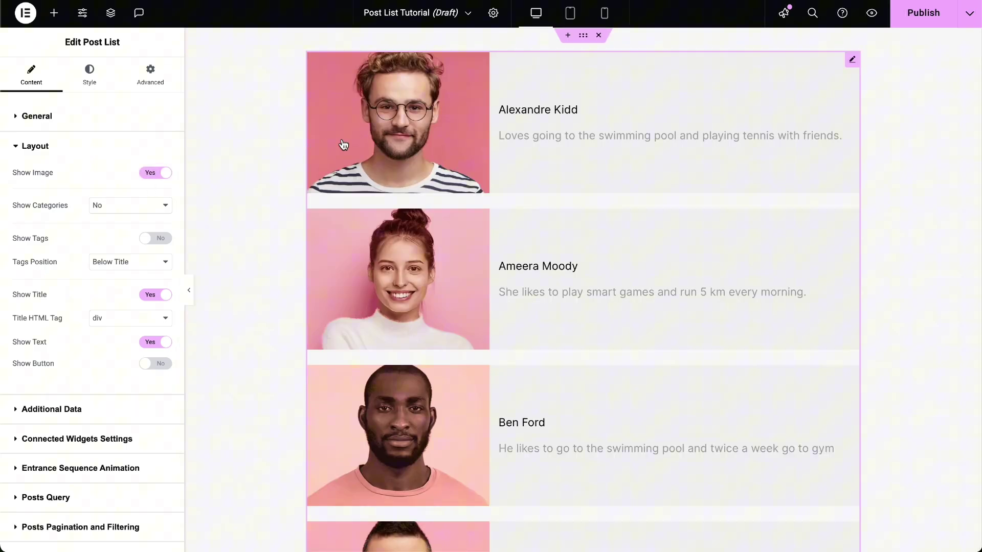
click(97, 209)
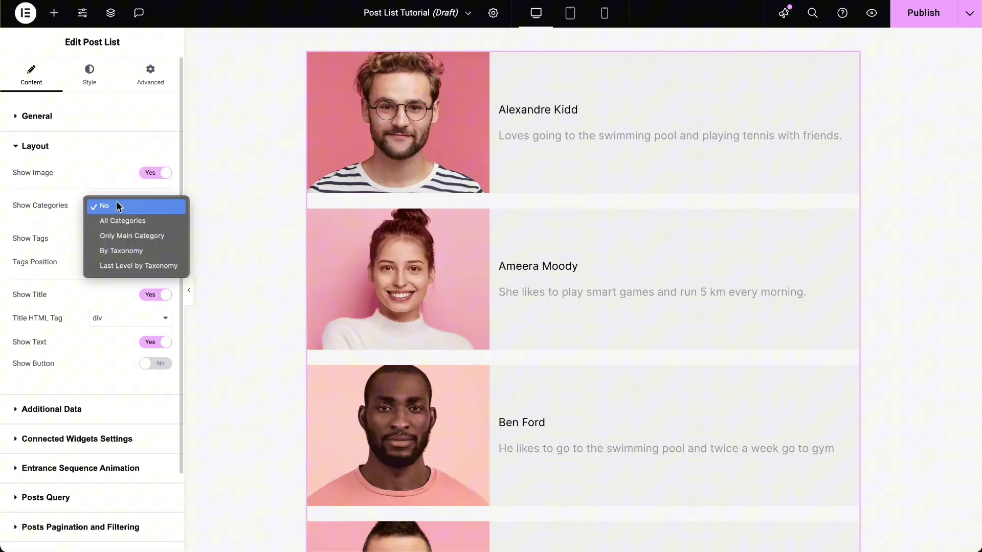
click(121, 236)
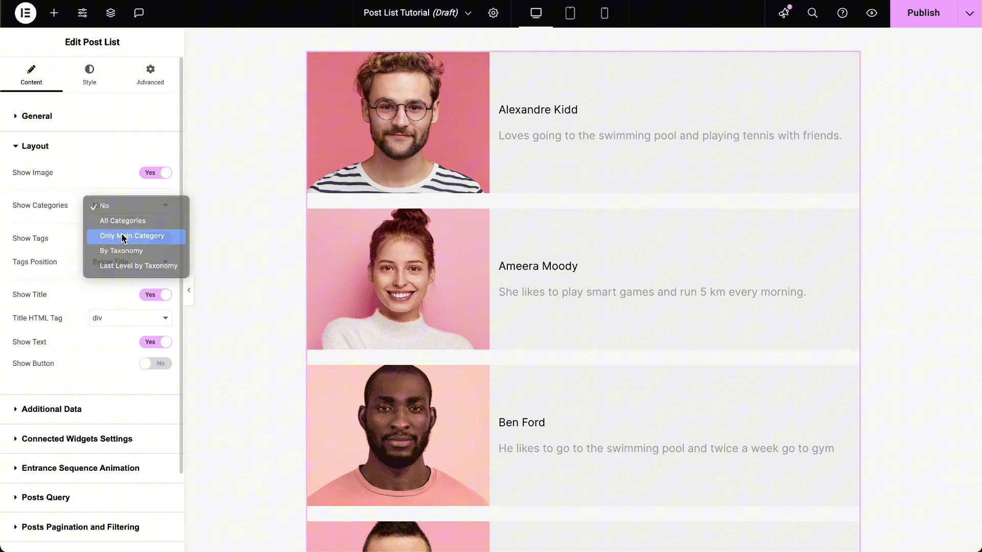
scroll(153, 219, down, 1)
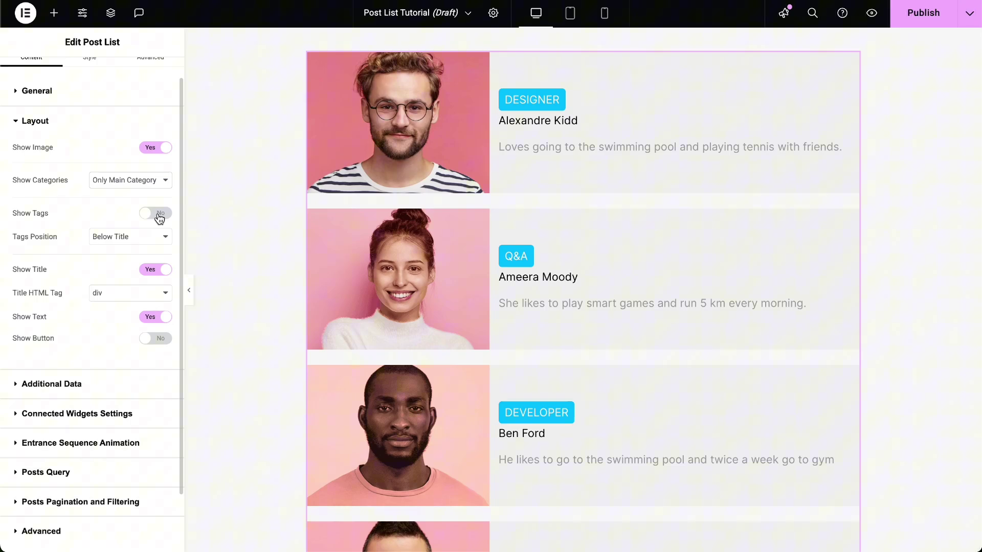
Review the tag position options, and keep titles as div elements with descriptions shown
click(102, 239)
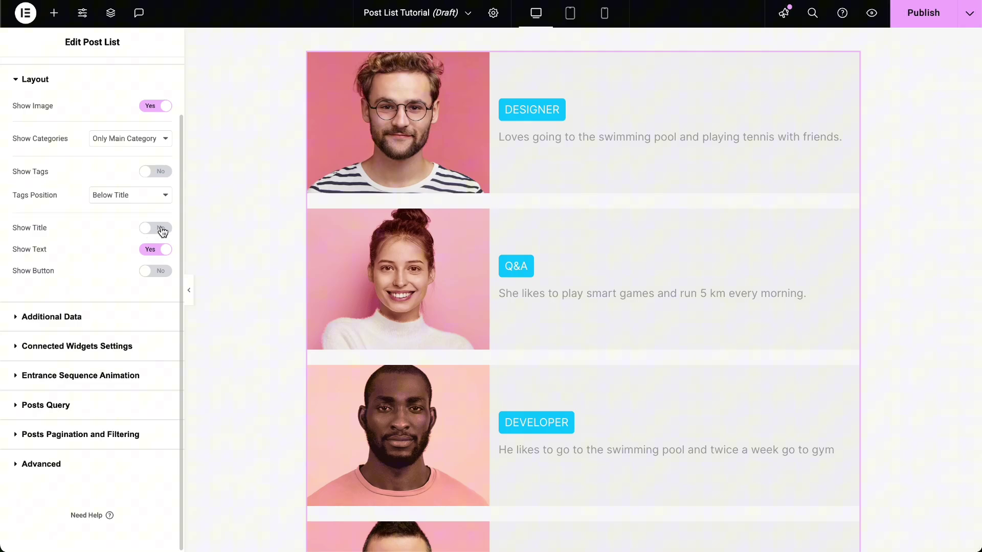
click(155, 228)
scroll(6, 244, down, 1)
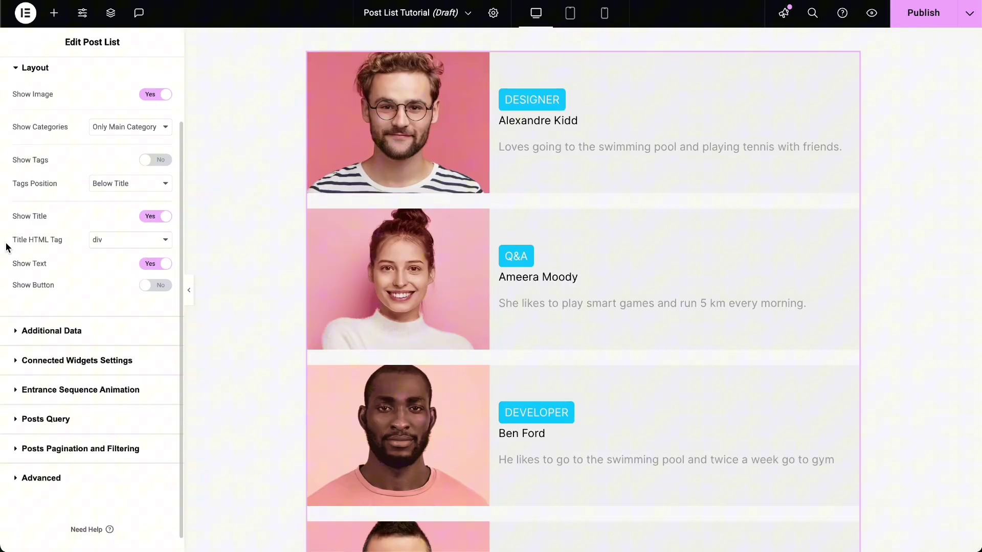
click(137, 244)
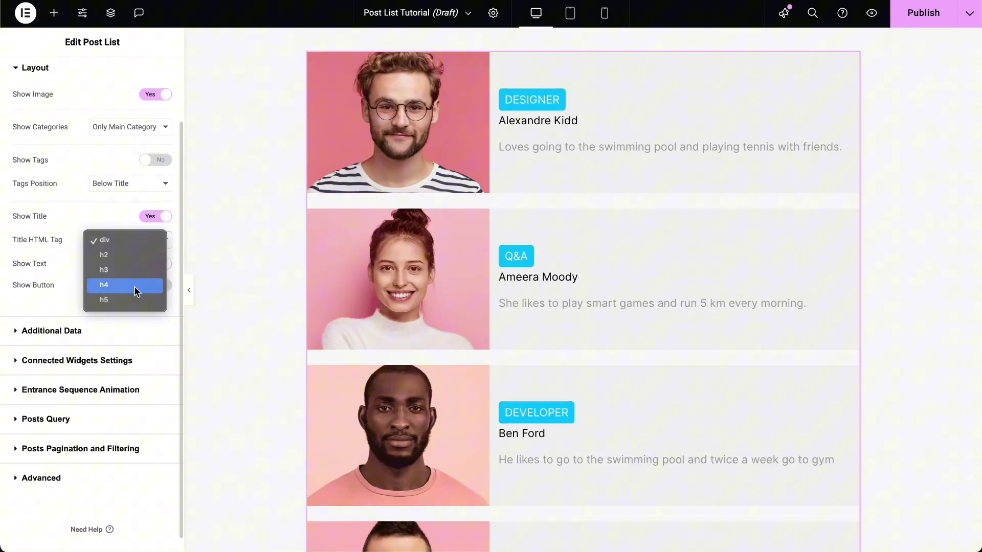
click(155, 264)
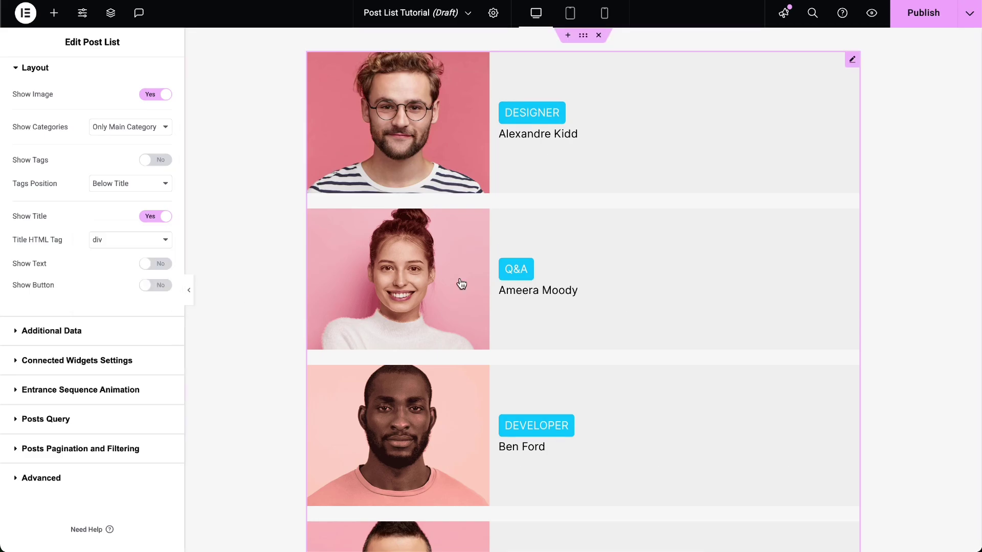
click(154, 266)
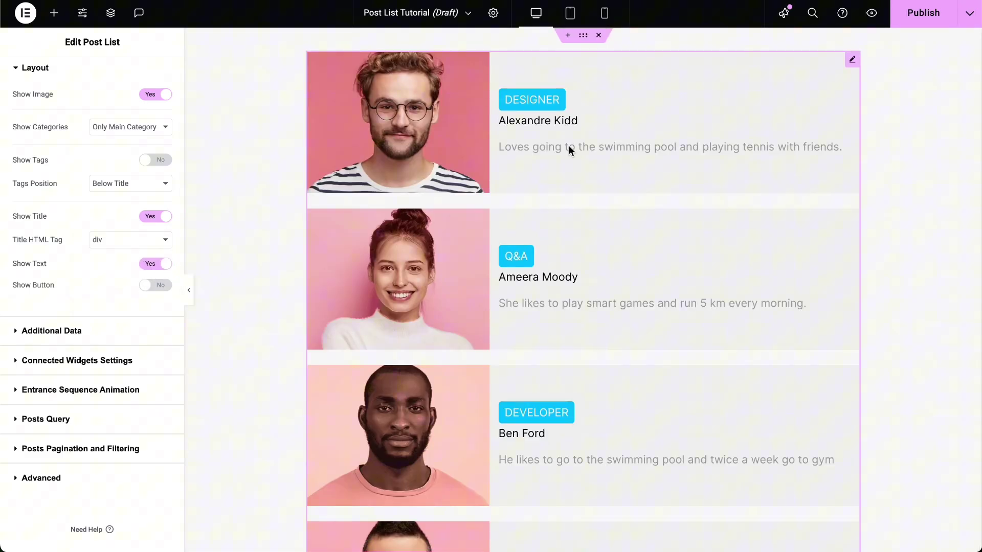
Show an In Content button on each card, linked to the post, with text 'Learn More'
scroll(49, 272, down, 1)
click(160, 272)
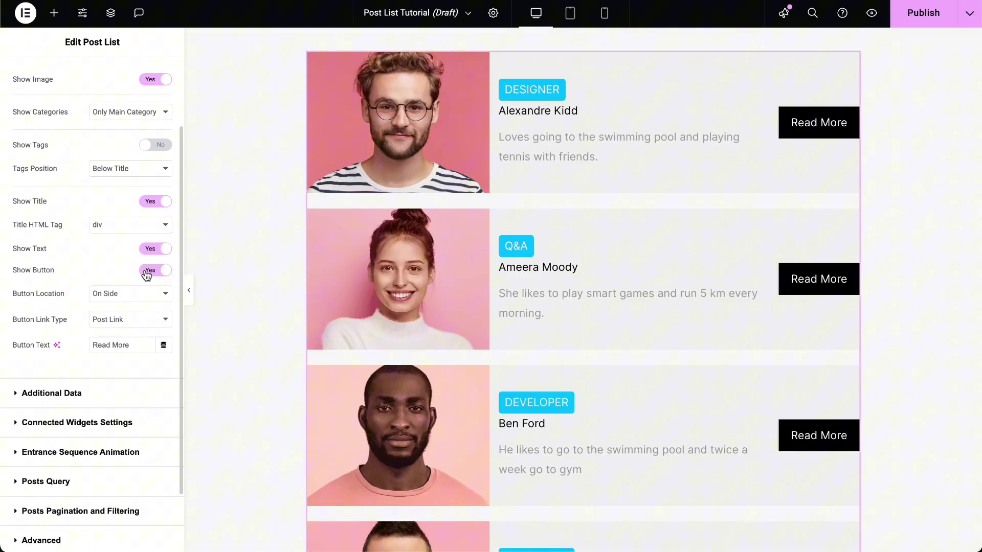
click(119, 294)
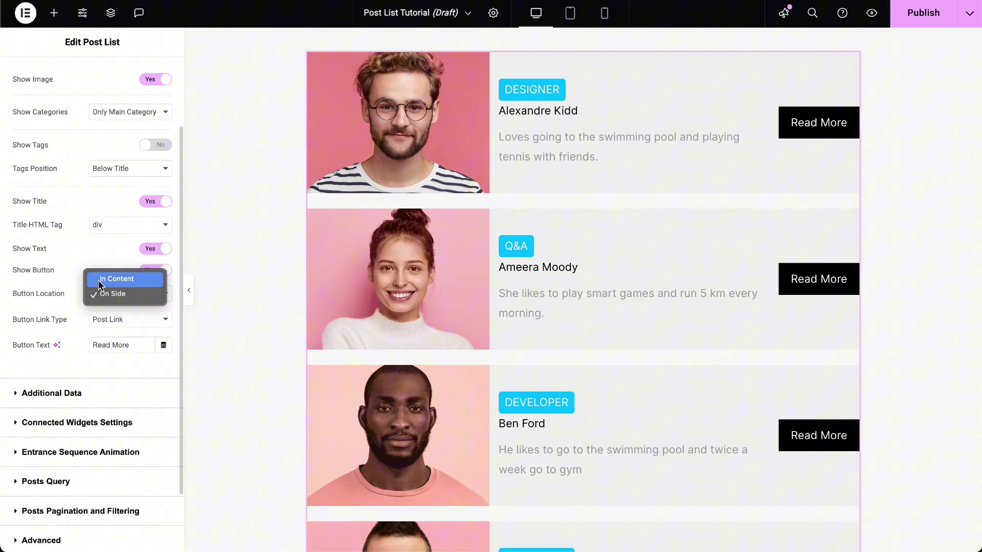
click(108, 279)
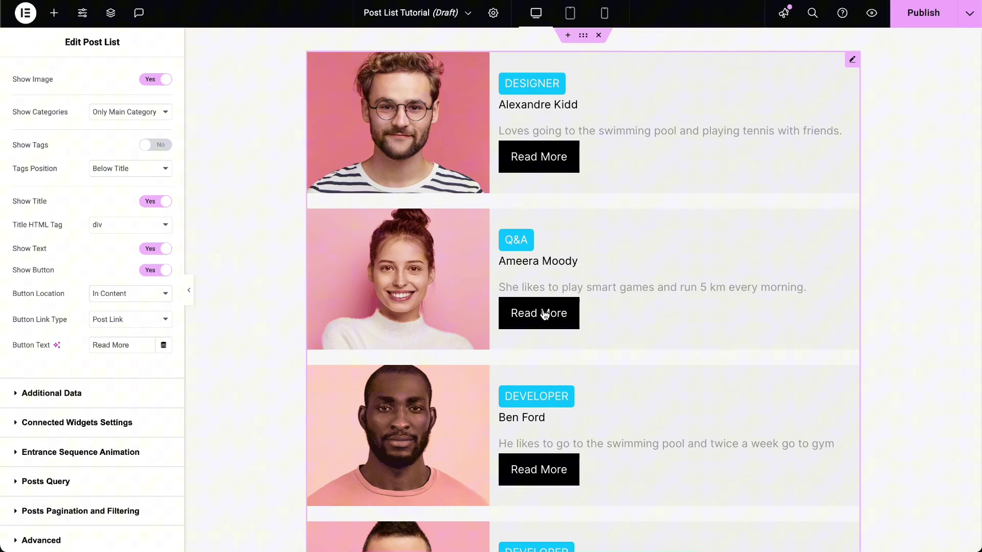
click(114, 294)
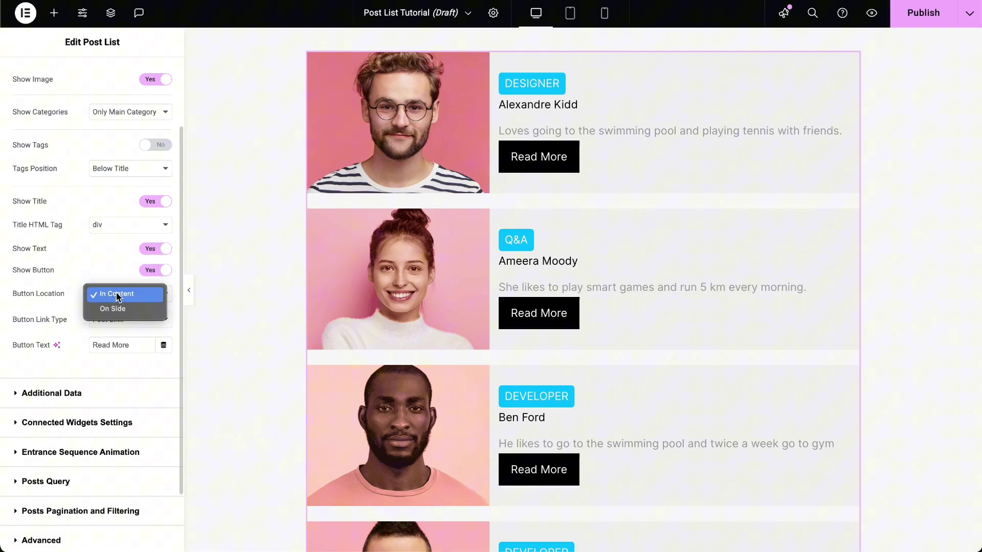
click(117, 296)
scroll(127, 299, down, 1)
click(131, 295)
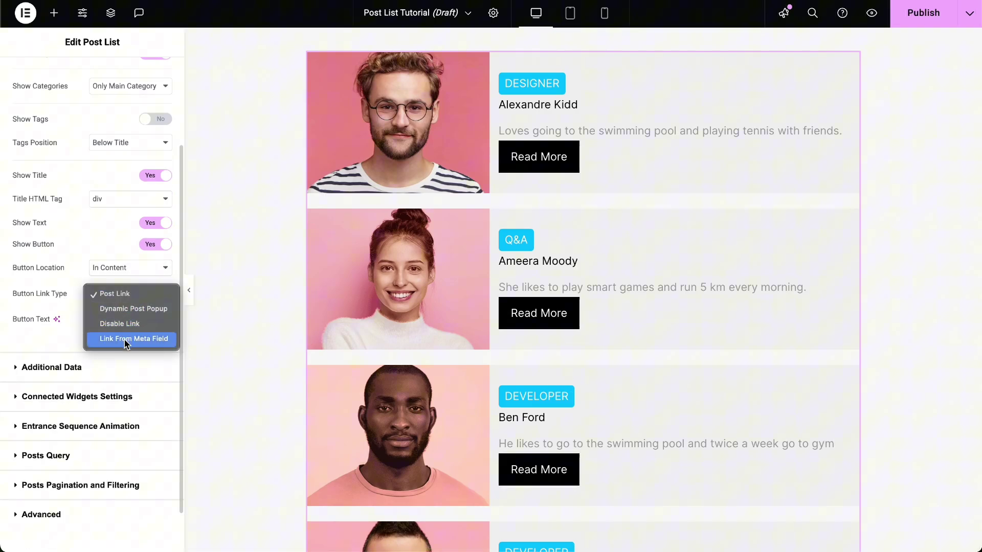
click(102, 293)
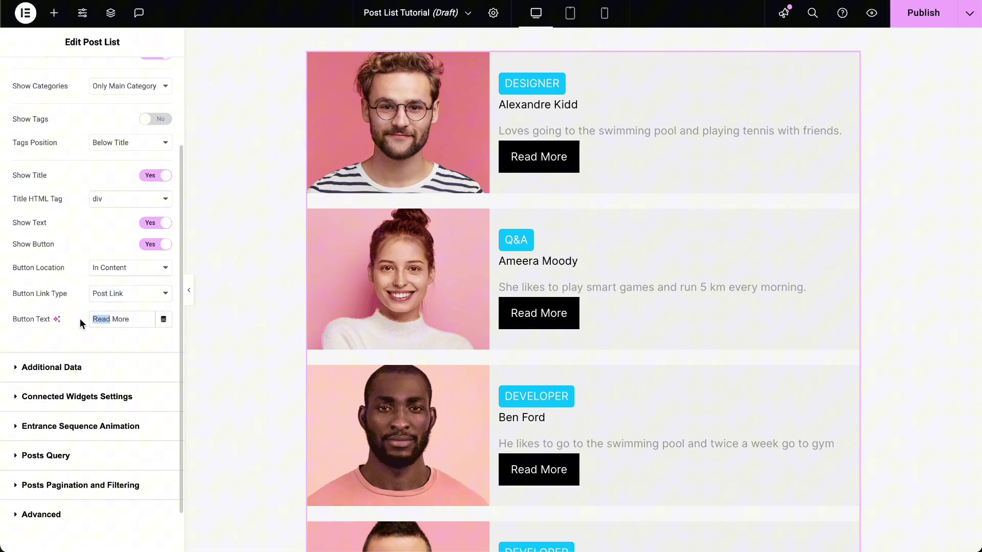
text(Learn)
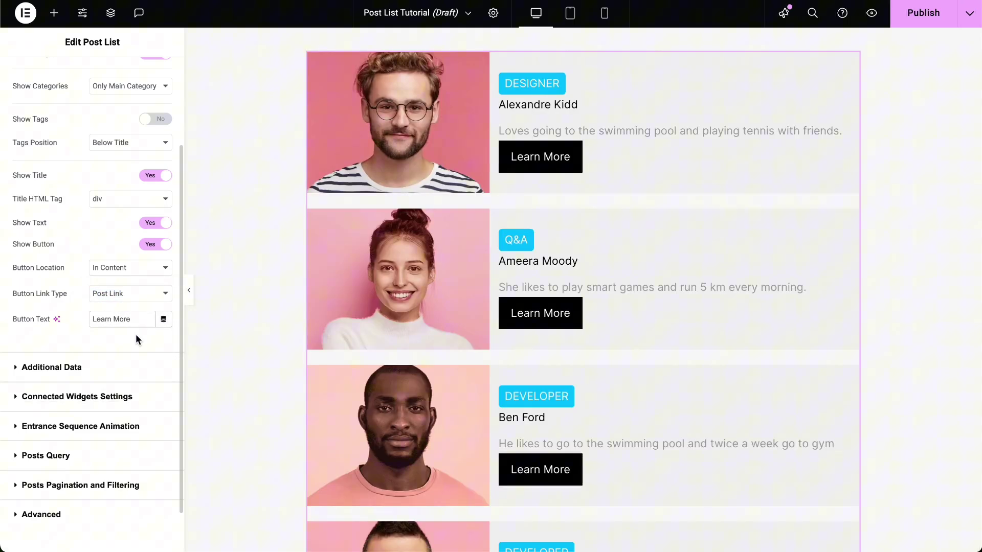
click(52, 367)
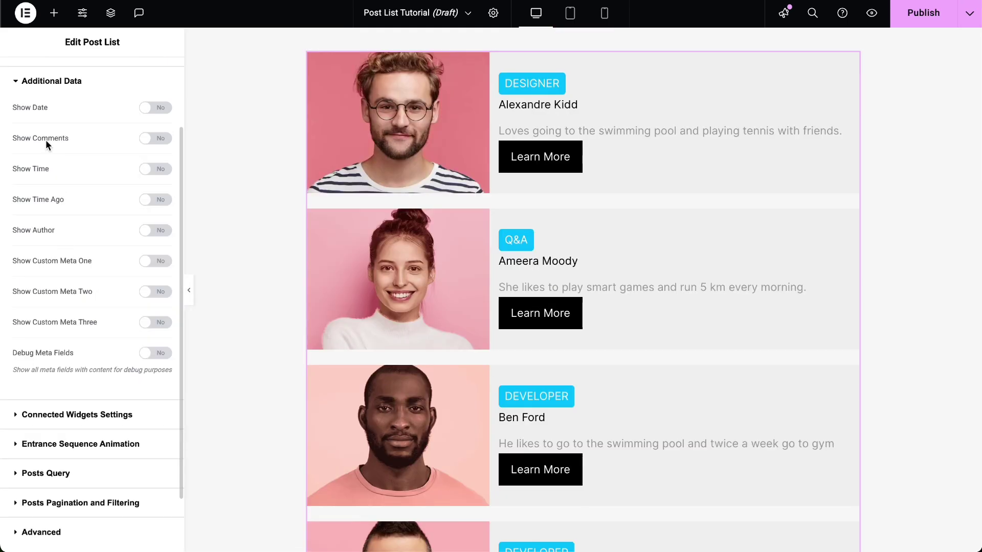
Enable Custom Meta One with field start_of_employment and the label 'Join Date:'
click(155, 109)
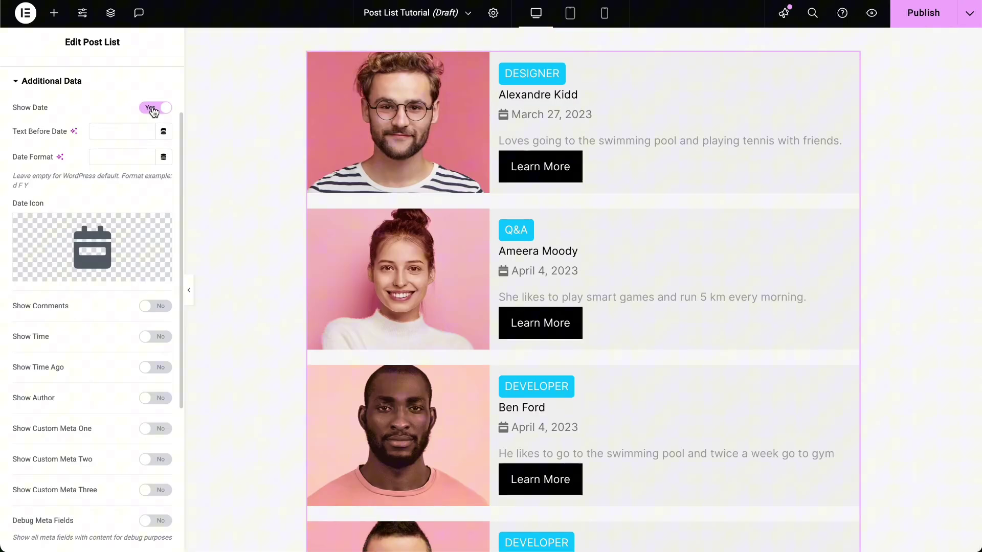
click(156, 108)
scroll(19, 202, down, 1)
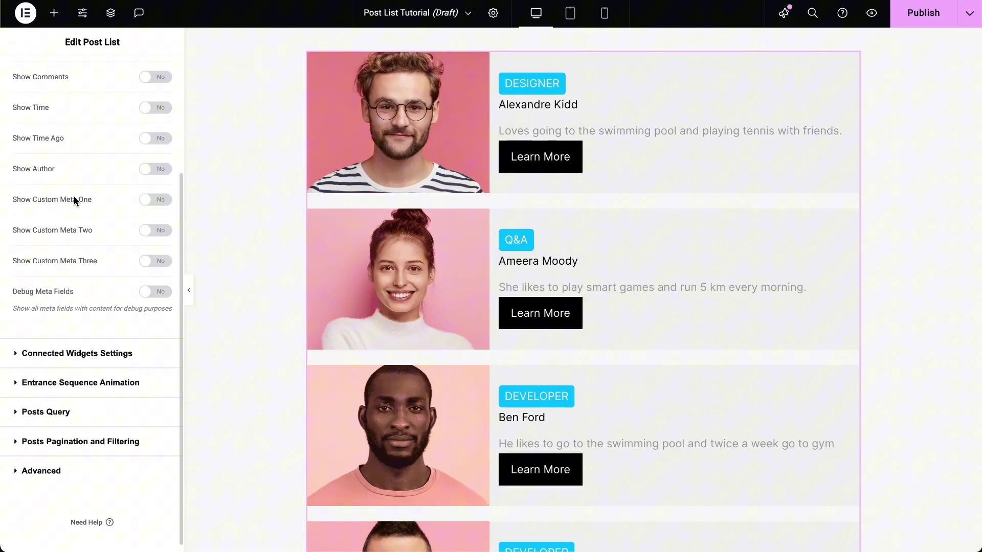
click(154, 199)
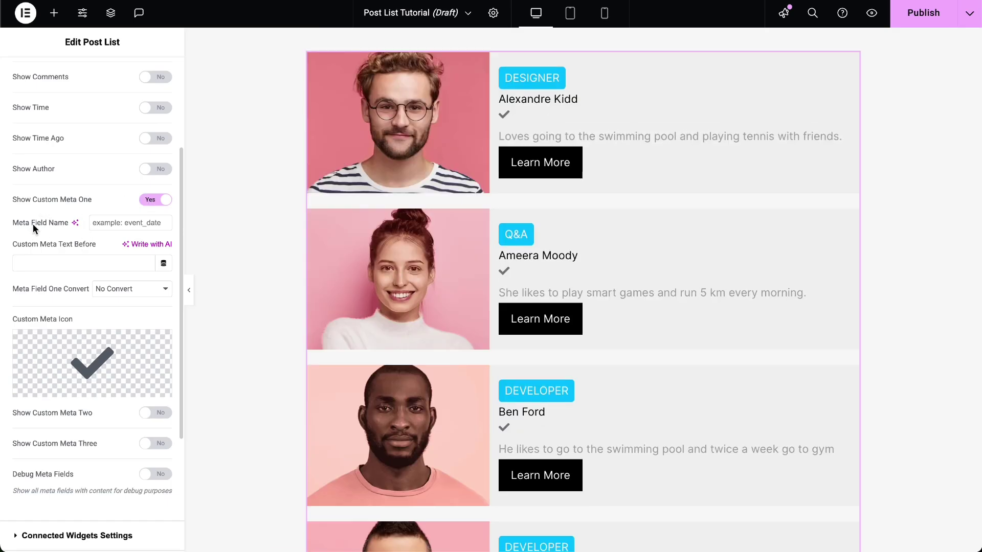
click(134, 223)
text(start_of_employment)
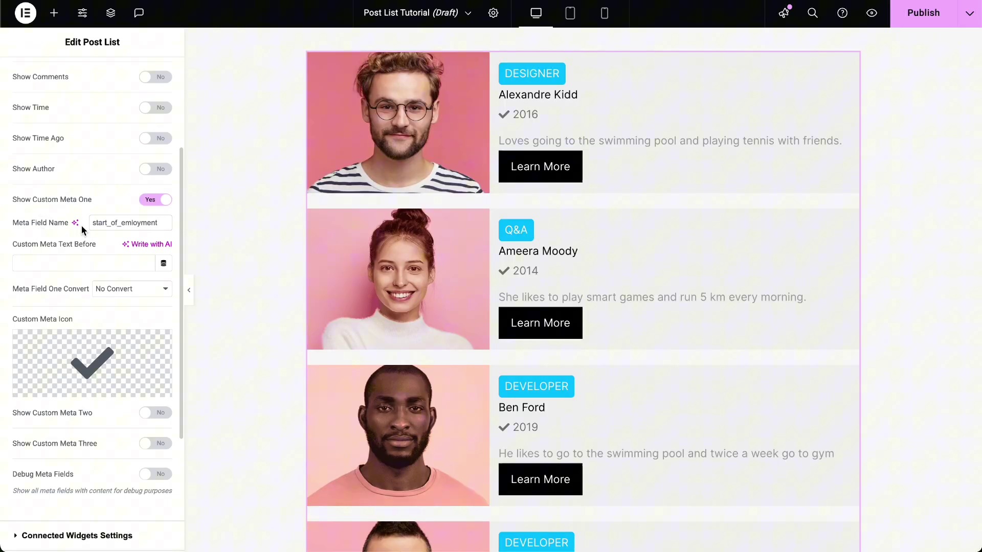
click(81, 262)
text(Join Date:)
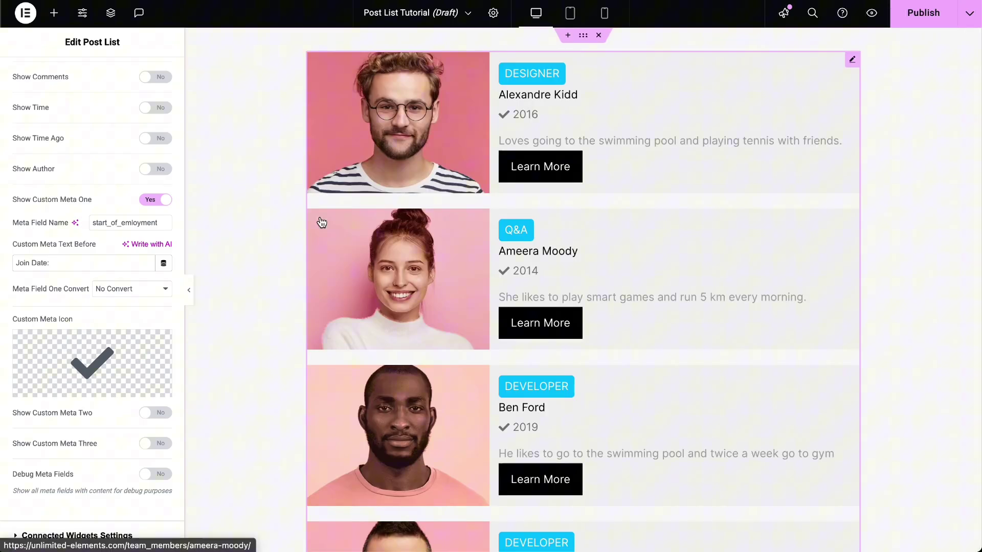
Give the first custom meta a calendar icon
scroll(92, 307, down, 1)
click(92, 328)
click(539, 85)
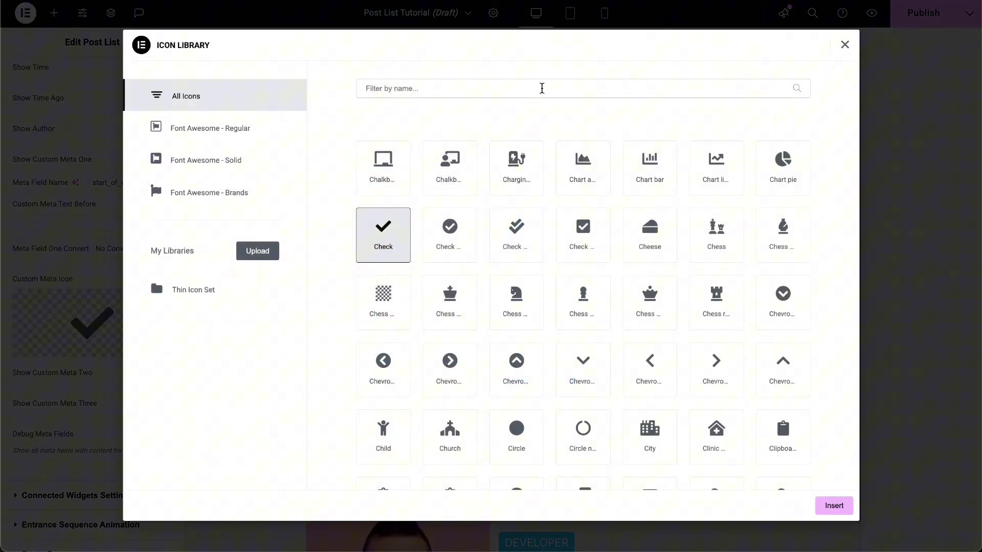
text(calen)
click(383, 169)
click(832, 507)
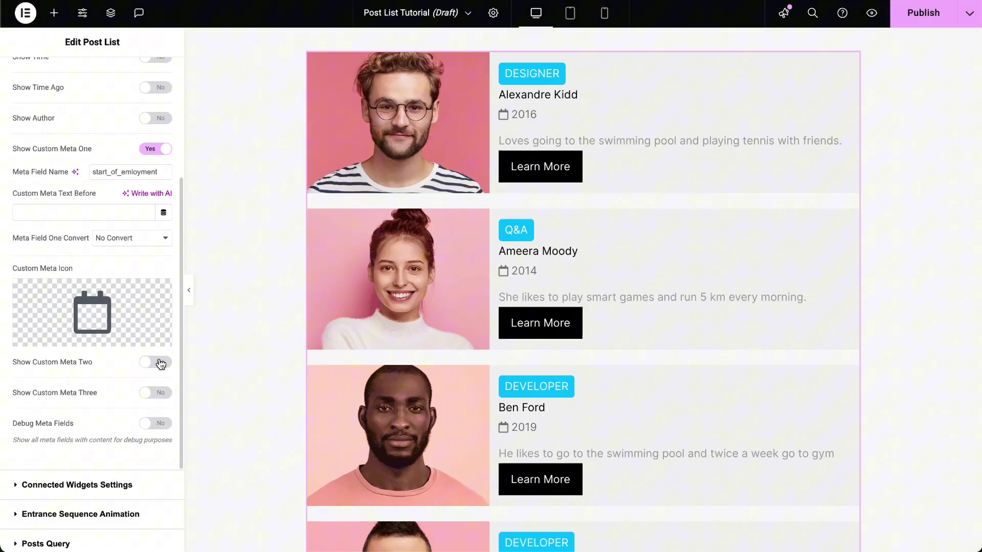
Enable Custom Meta Two with the email field and an envelope icon
click(158, 363)
scroll(92, 306, down, 2)
click(103, 313)
text(email)
click(53, 408)
text(env)
click(383, 168)
click(834, 506)
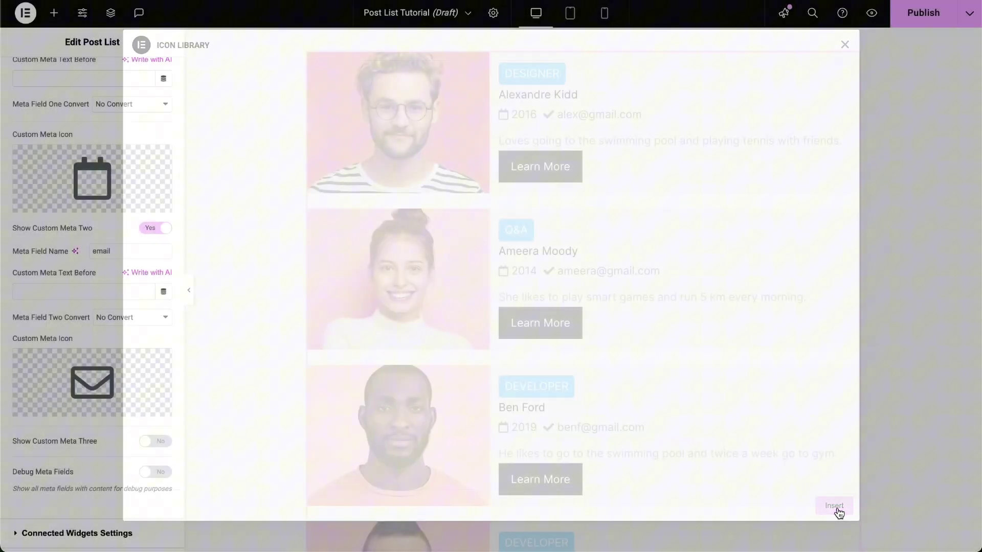
Enable Custom Meta Three with the phone_number field and a phone icon
click(158, 438)
text(phone_numberphone)
click(449, 235)
click(834, 505)
Turn on Enable Remote Connection, keep the widget name Auto Detectable, and set Sync to Yes
click(15, 351)
scroll(23, 357, down, 1)
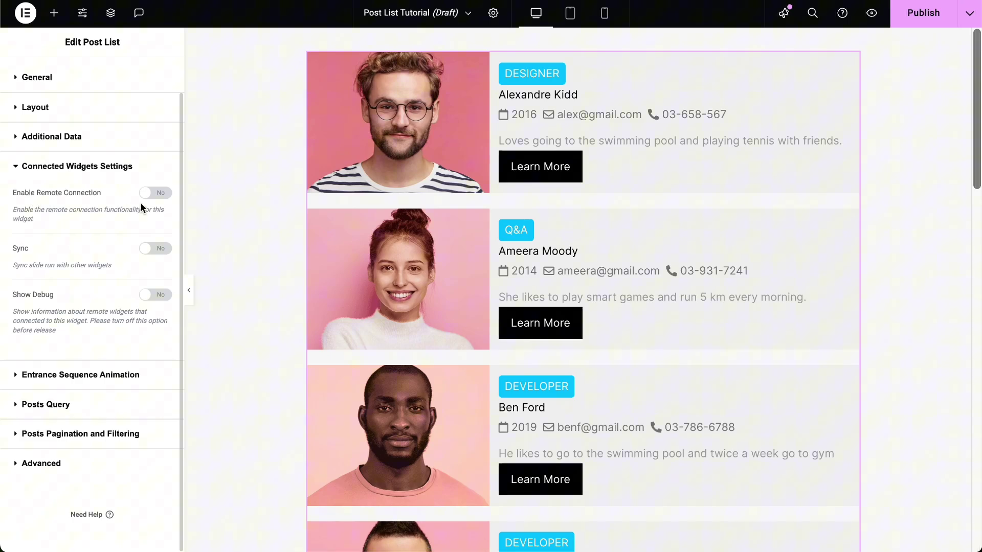
click(159, 198)
click(141, 245)
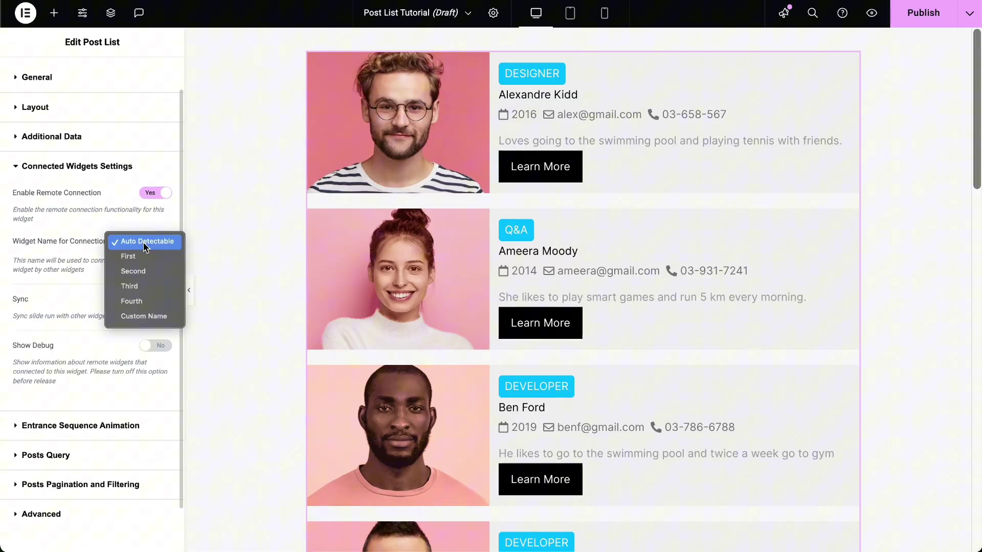
click(134, 241)
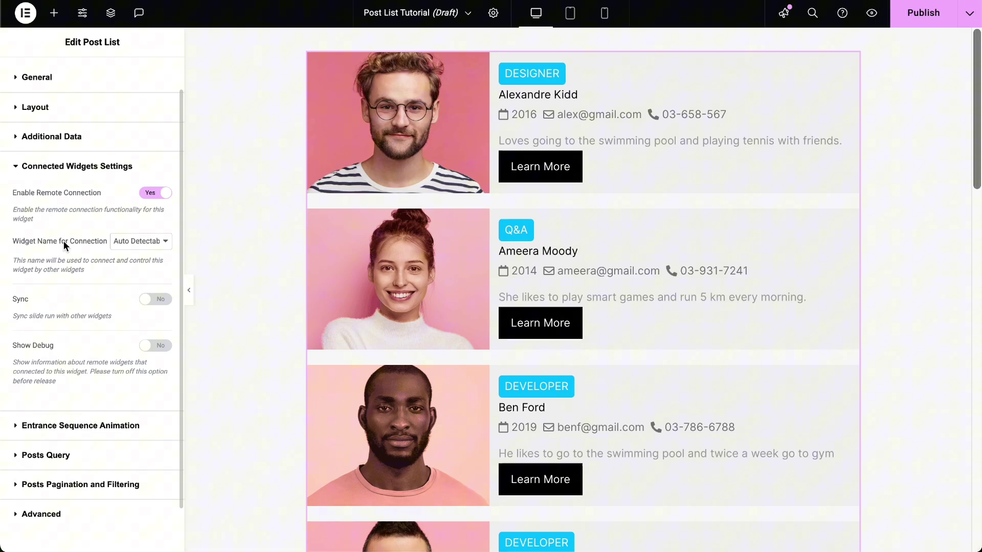
scroll(64, 241, down, 1)
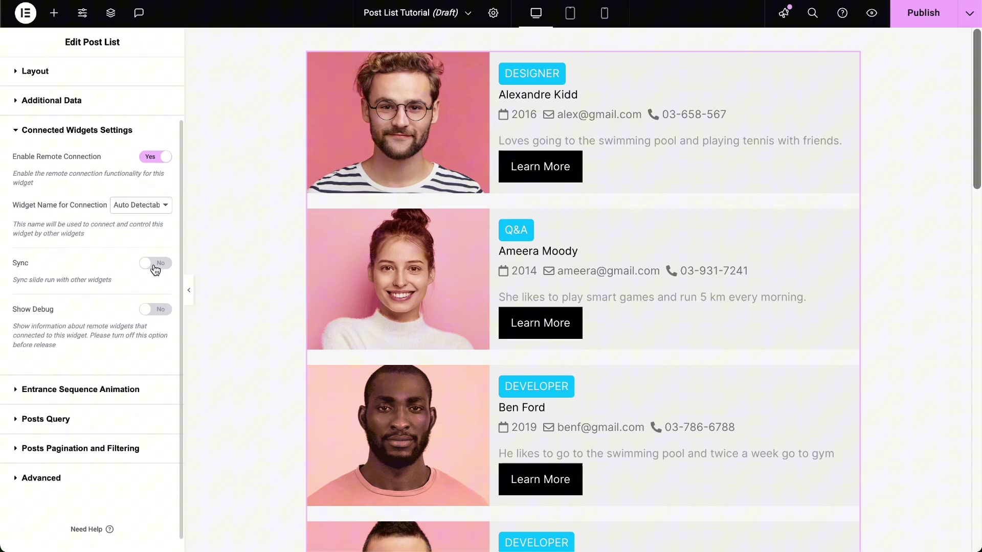
click(158, 264)
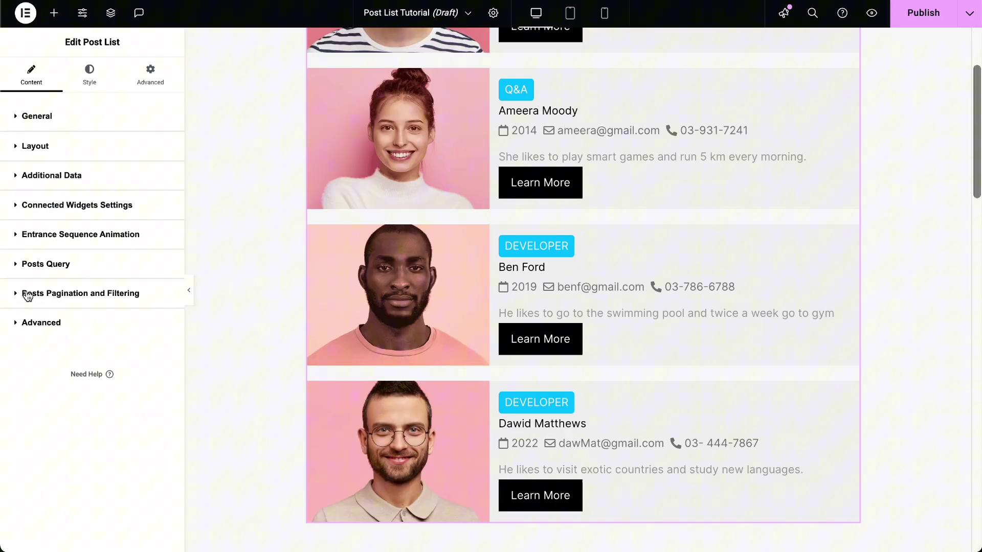
Set the Post List's Pagination to None
click(16, 292)
click(102, 360)
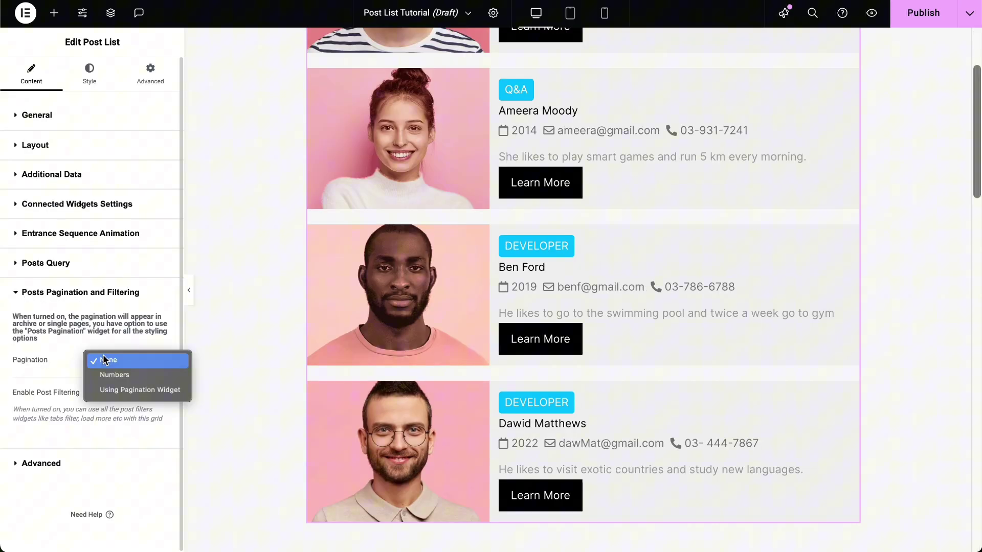
click(103, 376)
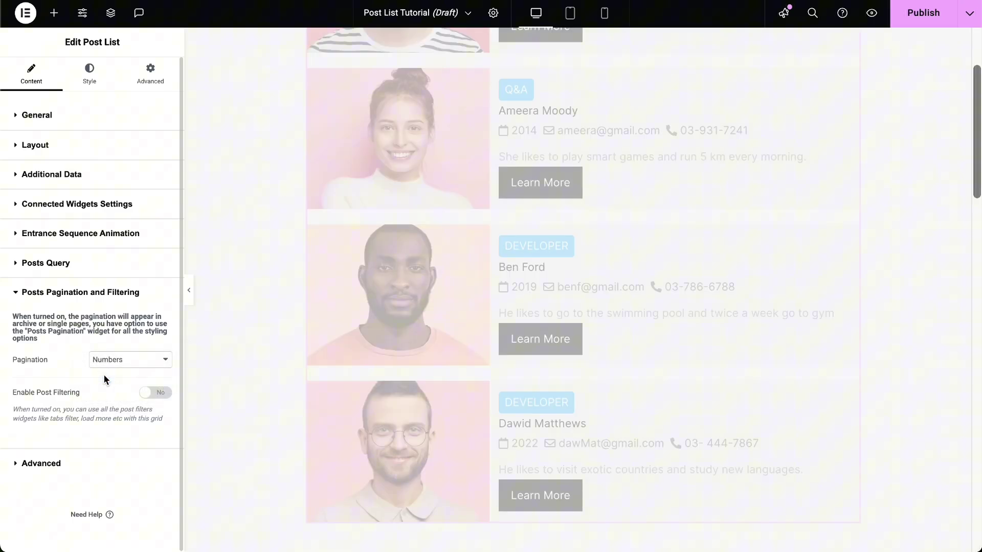
click(119, 360)
click(119, 375)
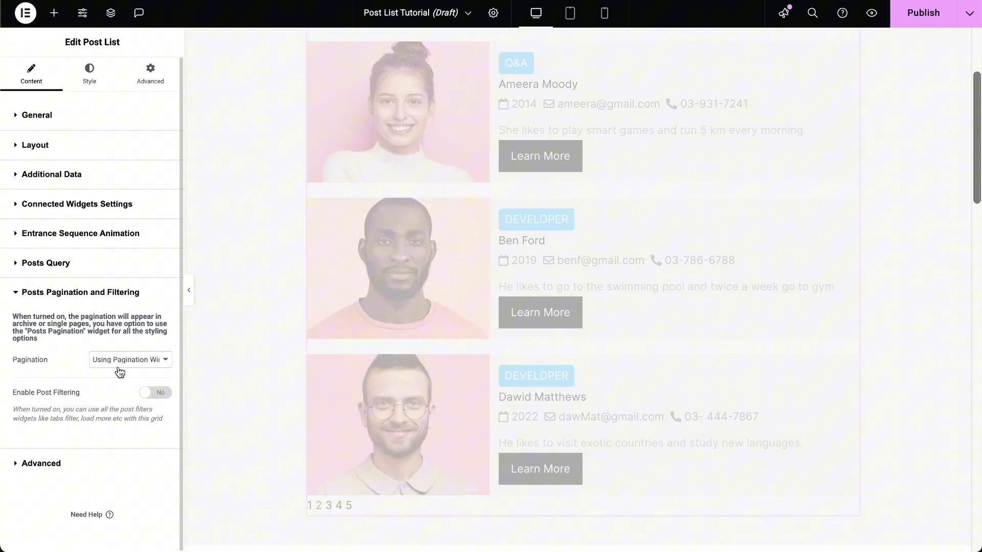
click(135, 360)
click(119, 331)
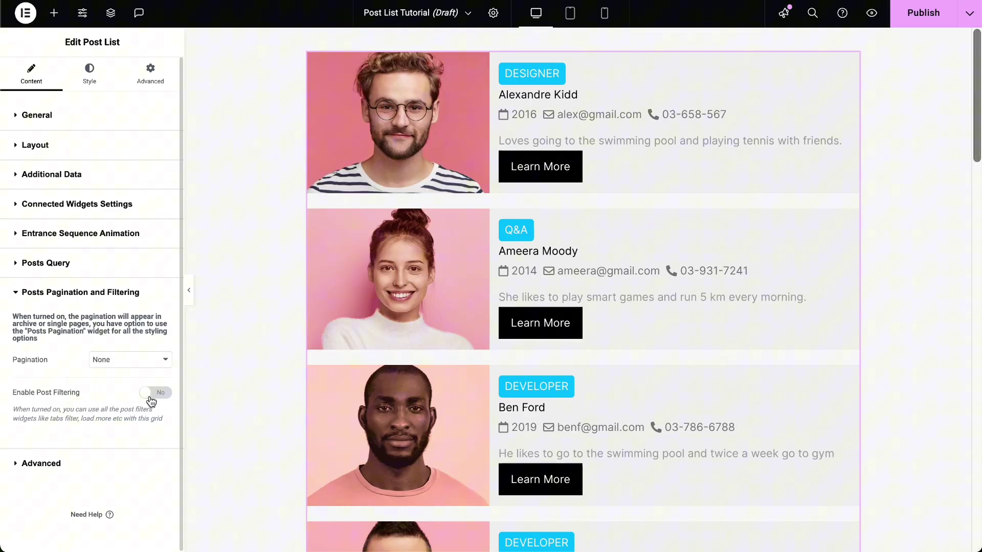
Enable Post Filtering with Ajax behaviour and assign it to Group1
click(154, 393)
scroll(65, 370, down, 3)
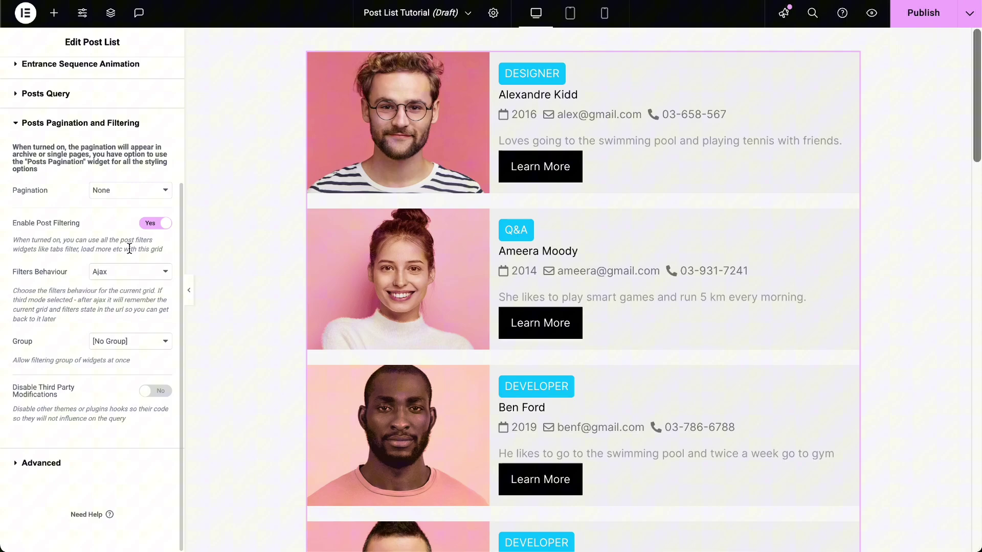
click(113, 278)
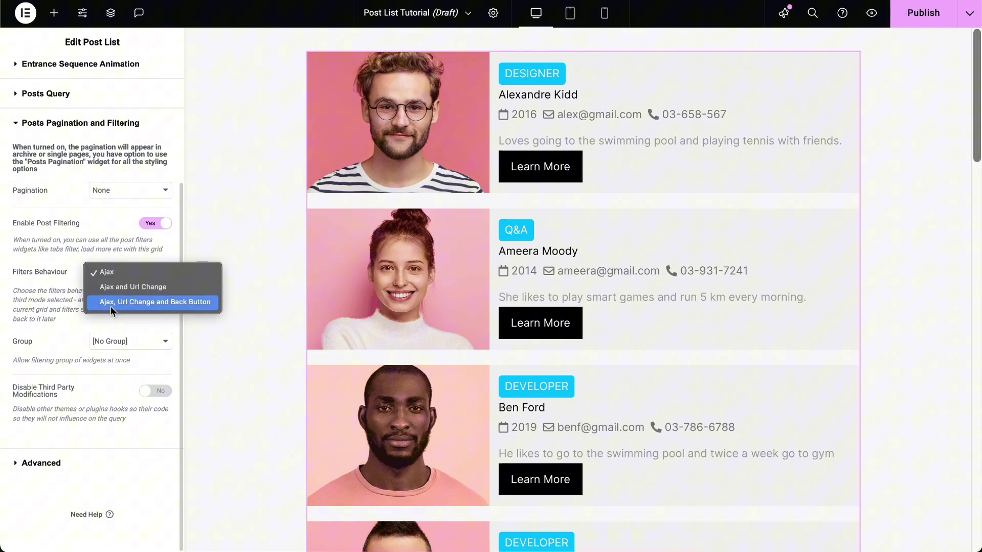
click(117, 276)
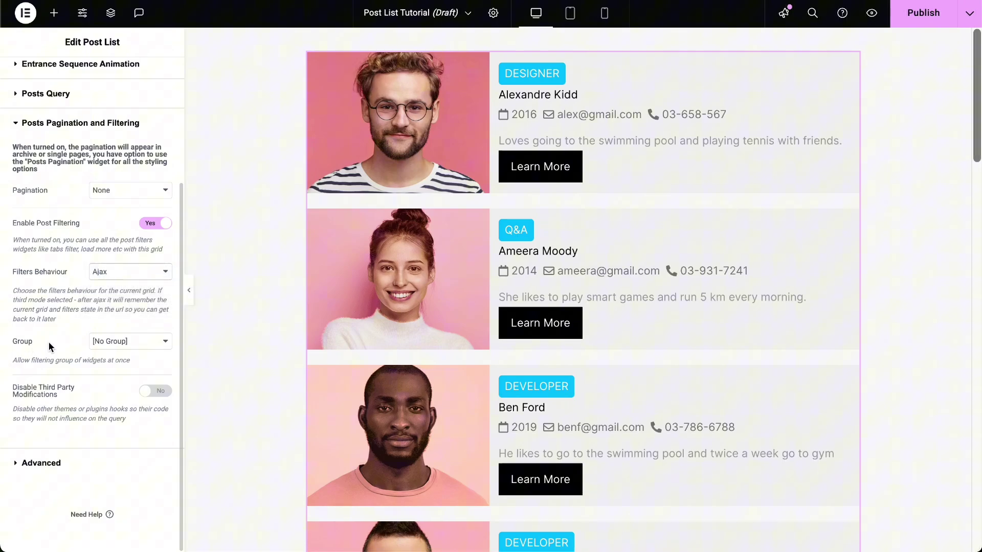
click(125, 347)
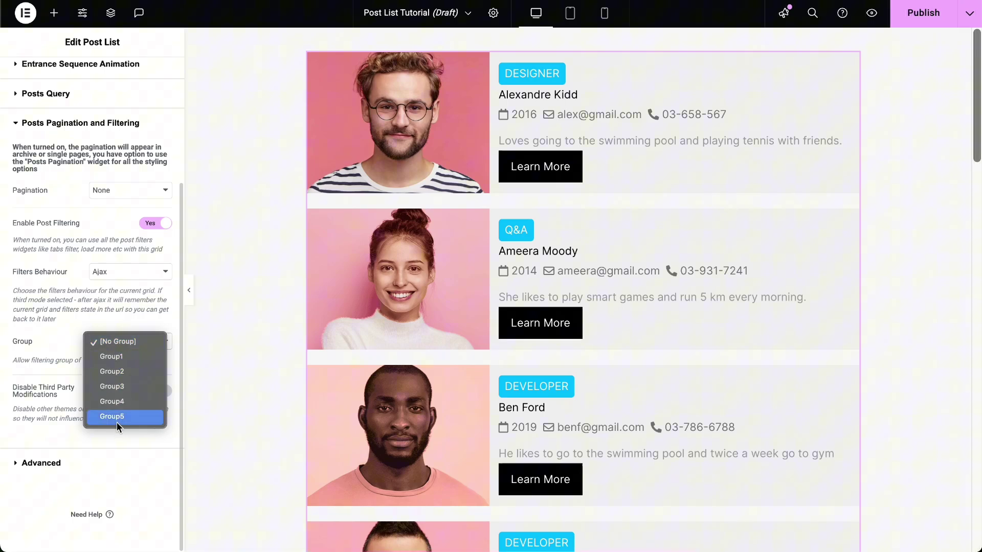
click(125, 357)
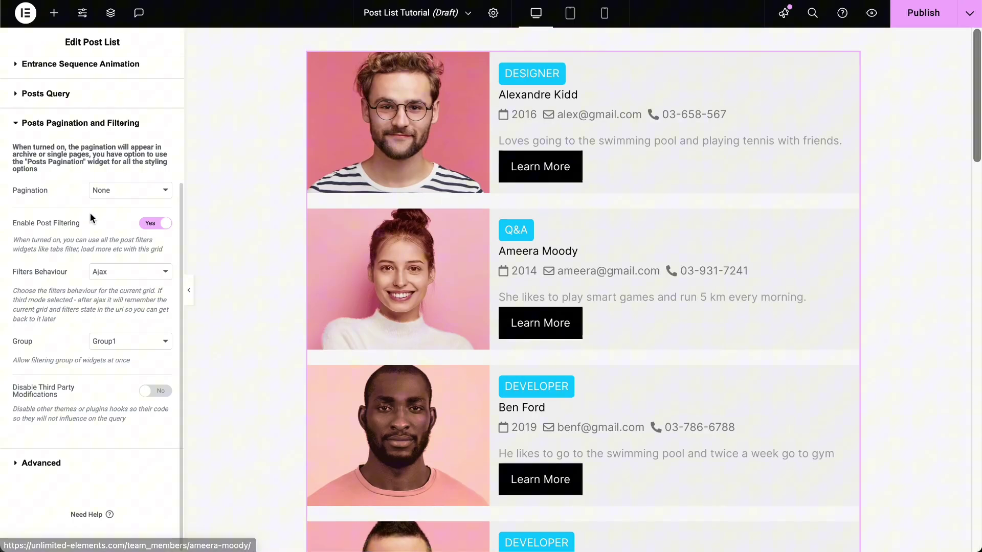
scroll(88, 210, up, 4)
Give the team cards a near-white background and rounded corners with radius 10
click(87, 81)
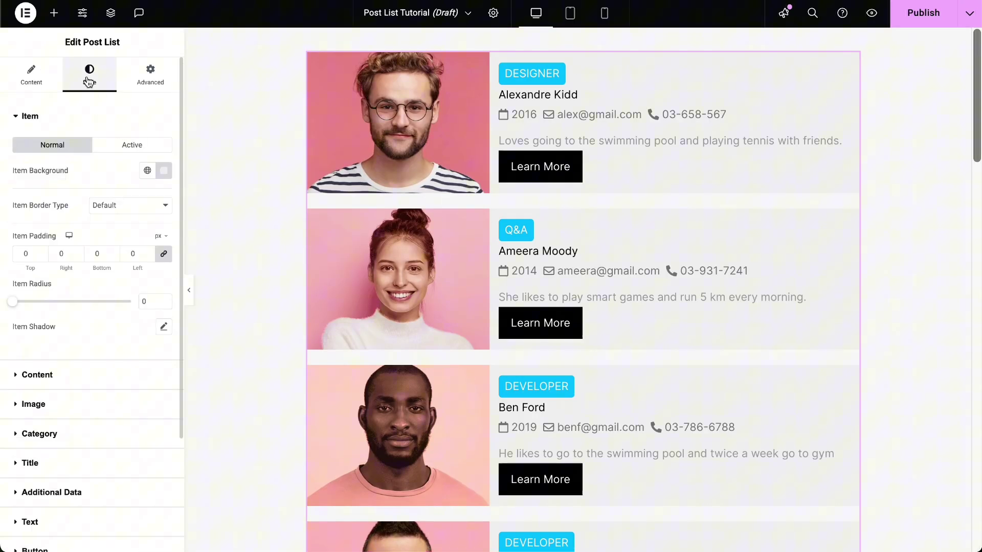
click(164, 173)
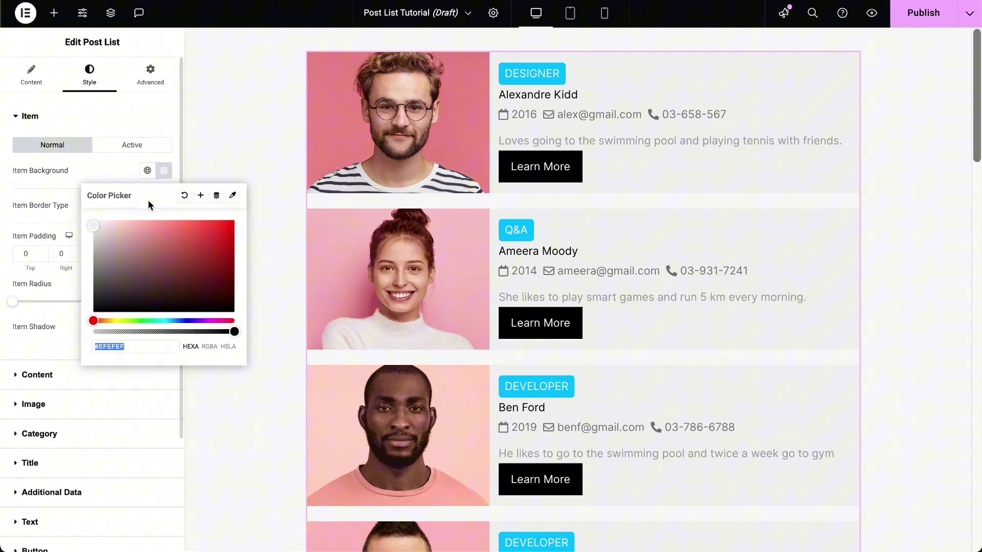
drag(106, 222, 76, 210)
click(14, 307)
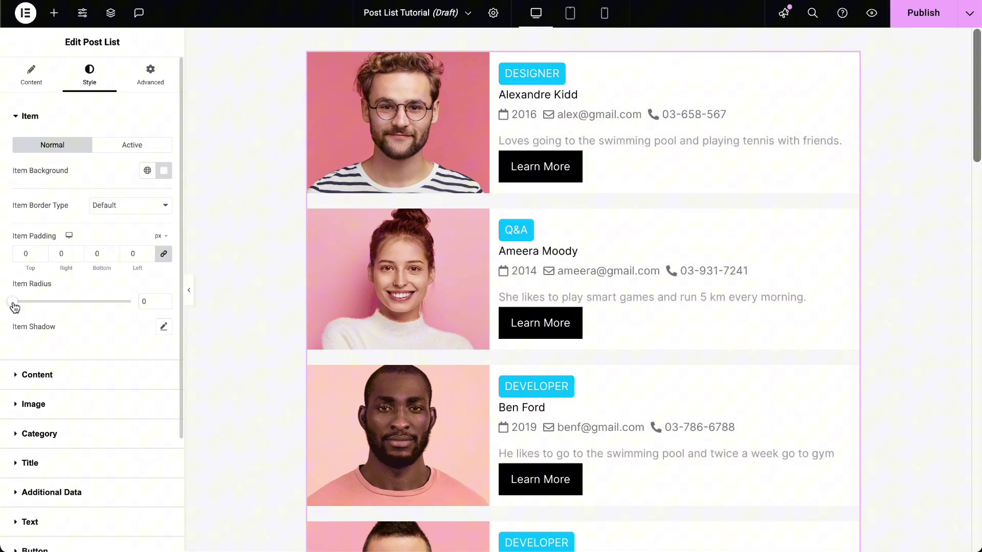
drag(24, 309, 30, 302)
click(164, 327)
Add a shadow to the cards and set the card content padding to 16
click(156, 311)
click(155, 311)
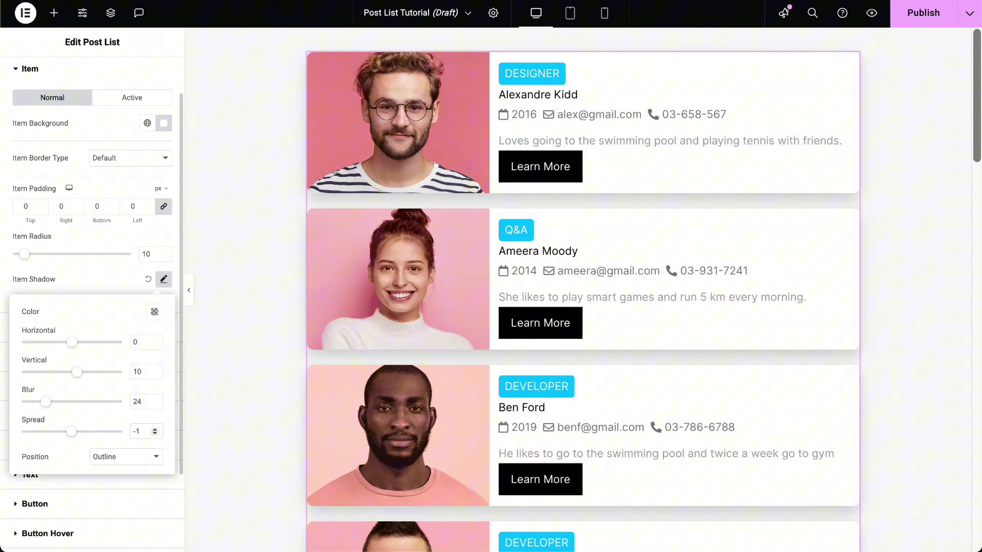
click(37, 375)
click(133, 188)
text(16)
Make the card images wider and taller
click(34, 296)
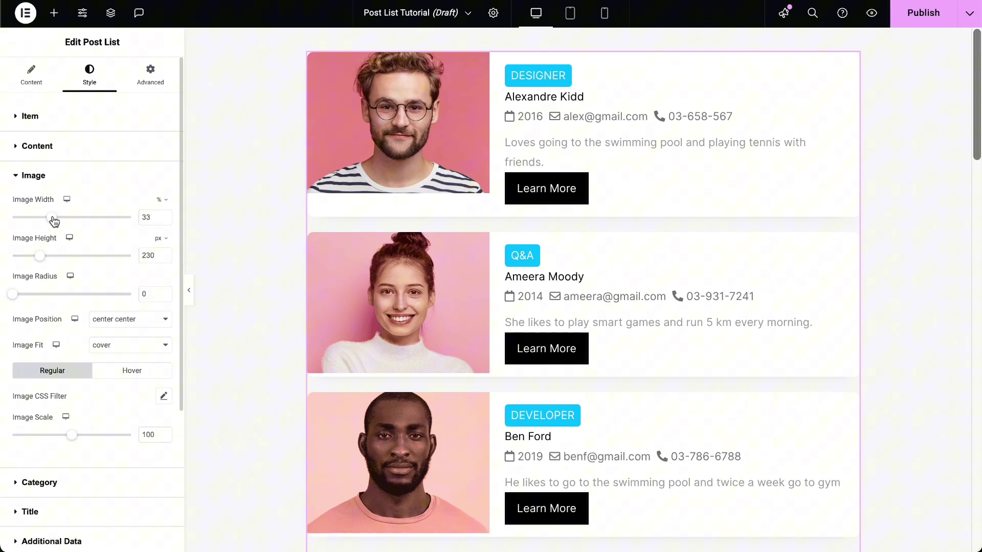
drag(53, 219, 58, 217)
drag(42, 260, 51, 259)
Color the category labels pink #FF0085 and remove their background
click(39, 483)
click(164, 260)
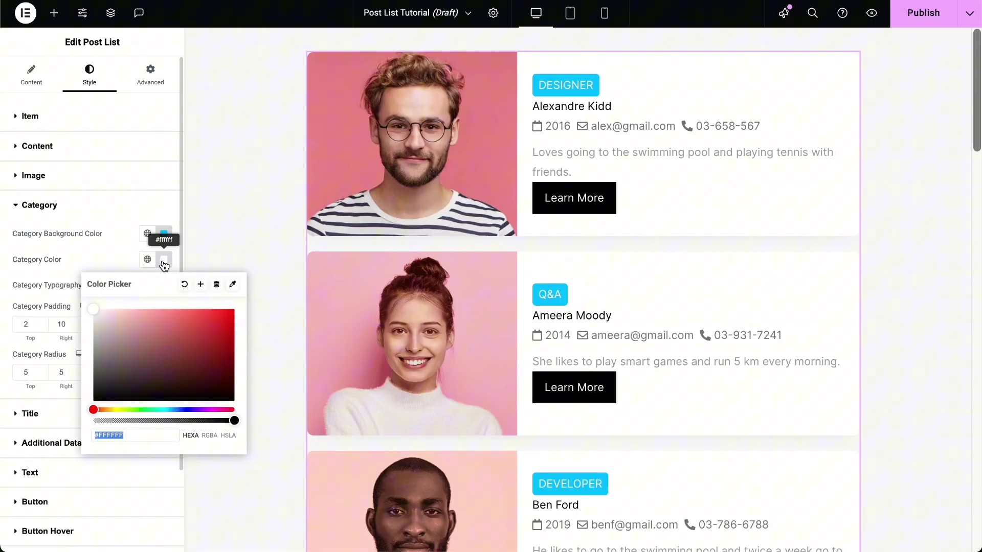
text(#FF0085)
click(163, 259)
Set the card titles to Libre Baskerville at size 23
click(30, 413)
click(164, 259)
click(137, 355)
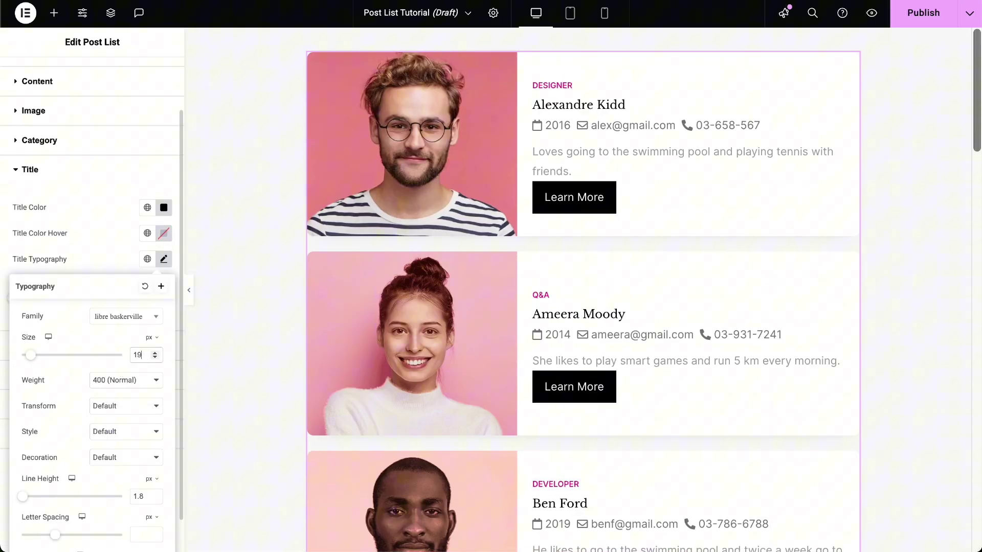
text(23)
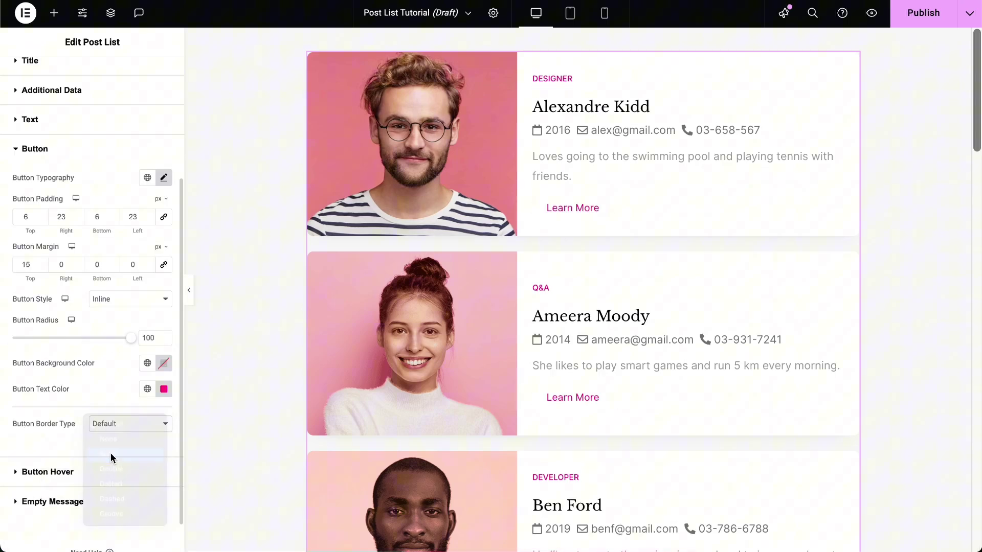
Give the Learn More buttons a solid border and preview the restyled cards
click(111, 453)
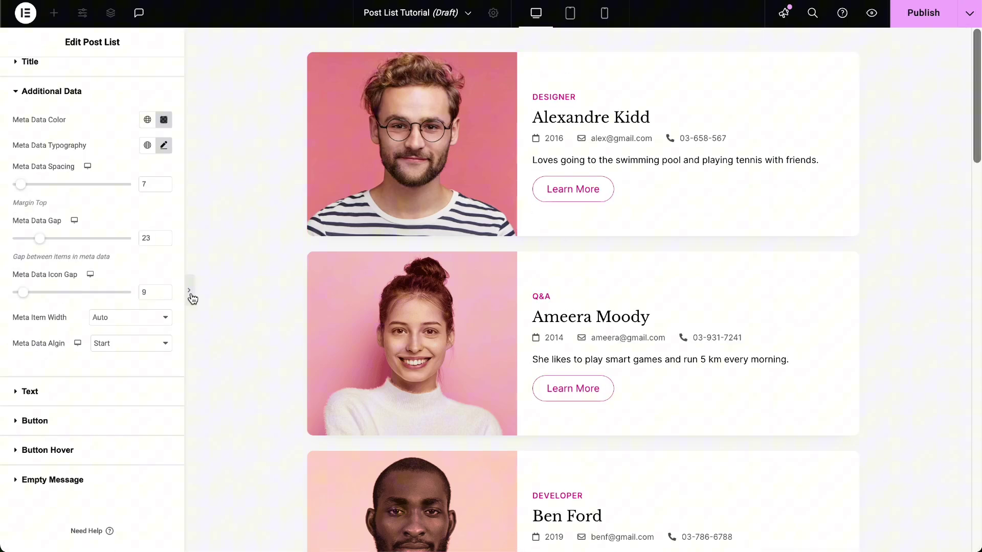
click(189, 290)
scroll(427, 245, down, 3)
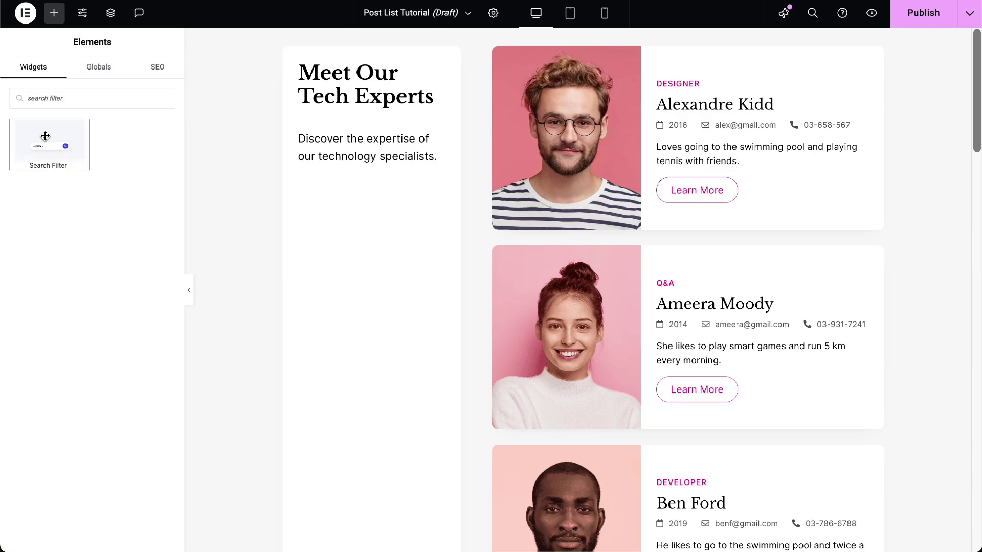
Place a search filter and an occupation checkbox filter in the sidebar, and a Load More button below the cards
drag(45, 136, 376, 155)
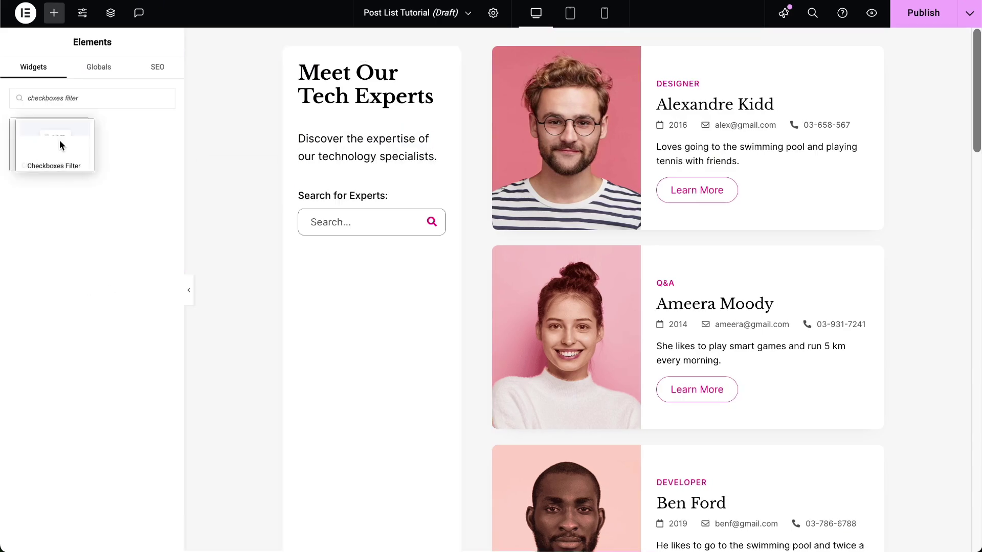
drag(59, 145, 332, 238)
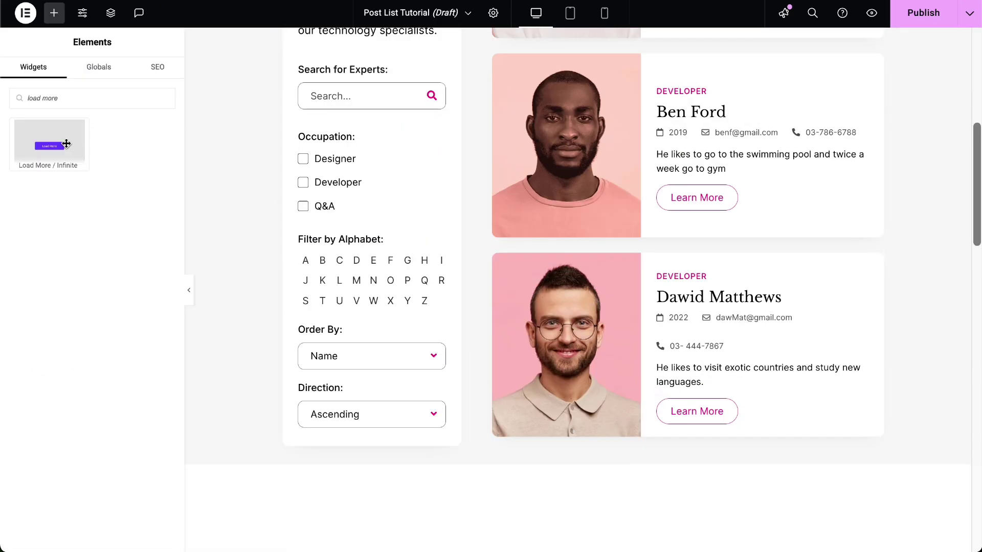
drag(66, 143, 659, 415)
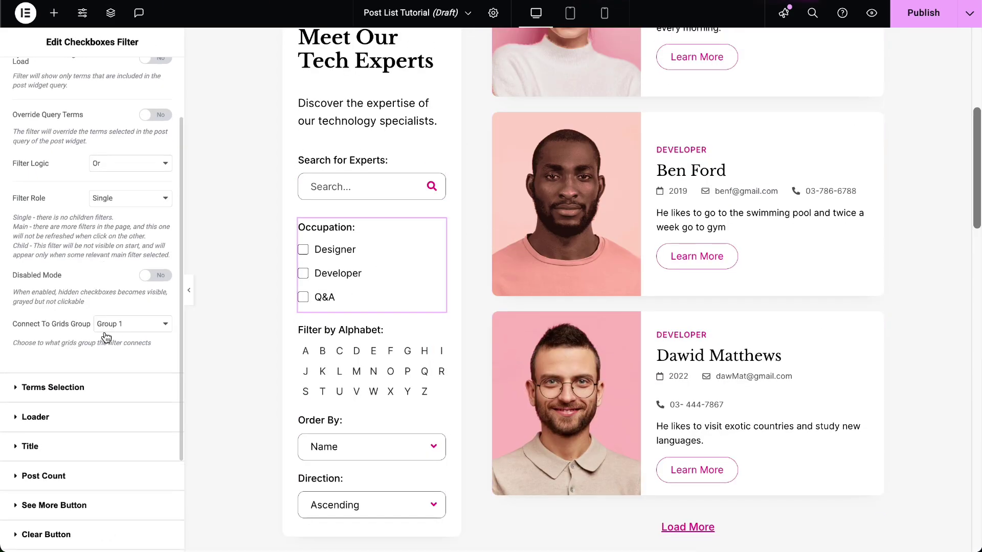
Connect the occupation filter to Group 1 and preview the finished page
click(115, 323)
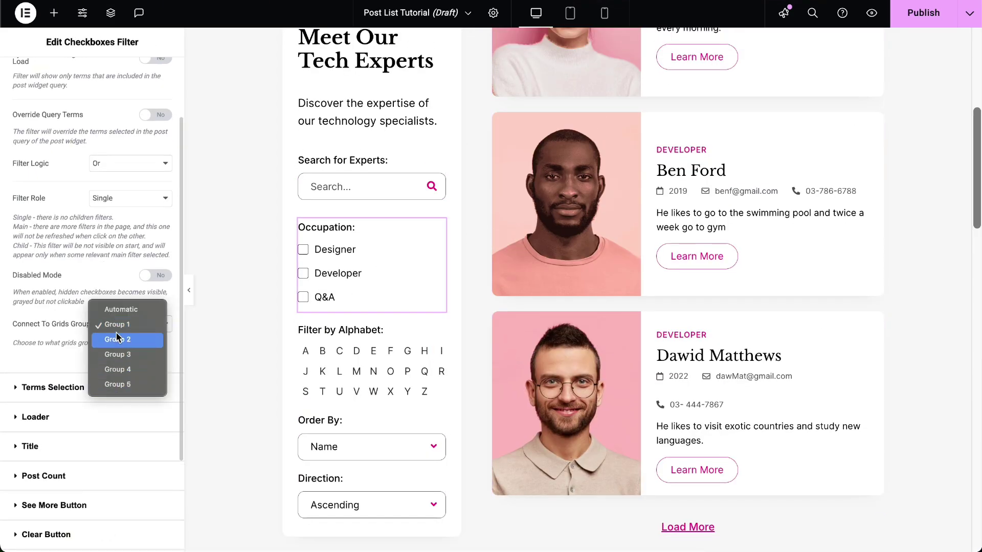
click(120, 326)
click(189, 290)
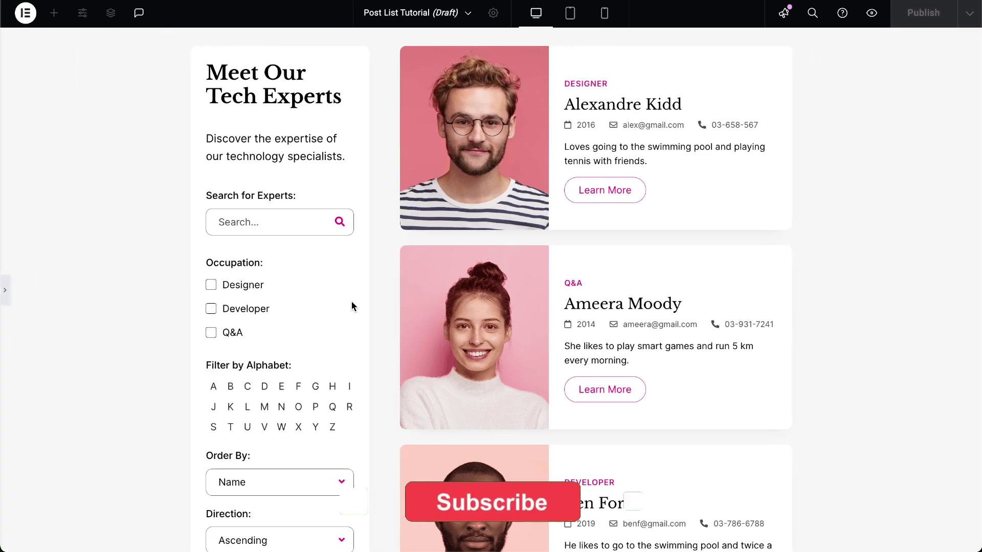
scroll(376, 296, down, 6)
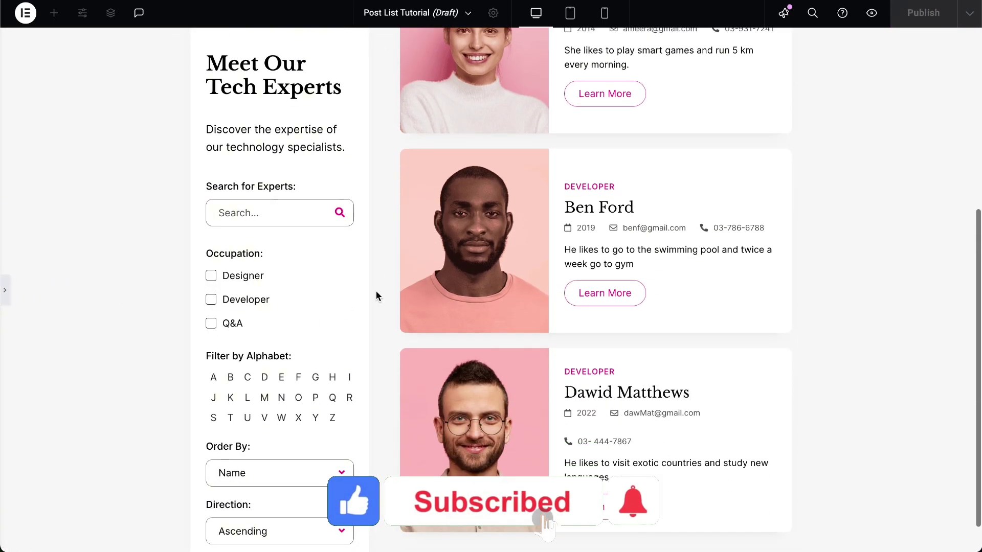
scroll(376, 290, up, 6)
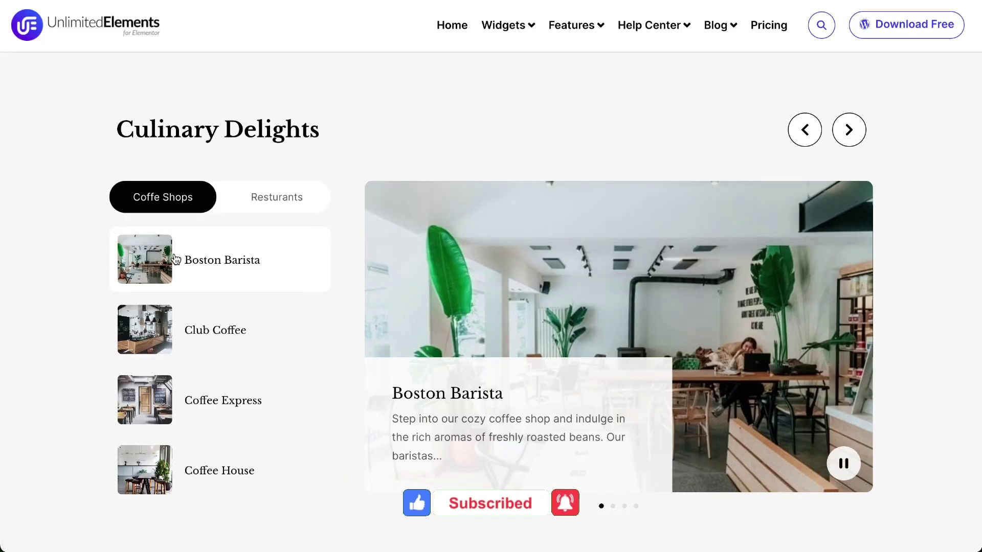
Show the Club Coffee slide, then in the Restaurants list show Gramercy Tavern and advance two slides
click(203, 309)
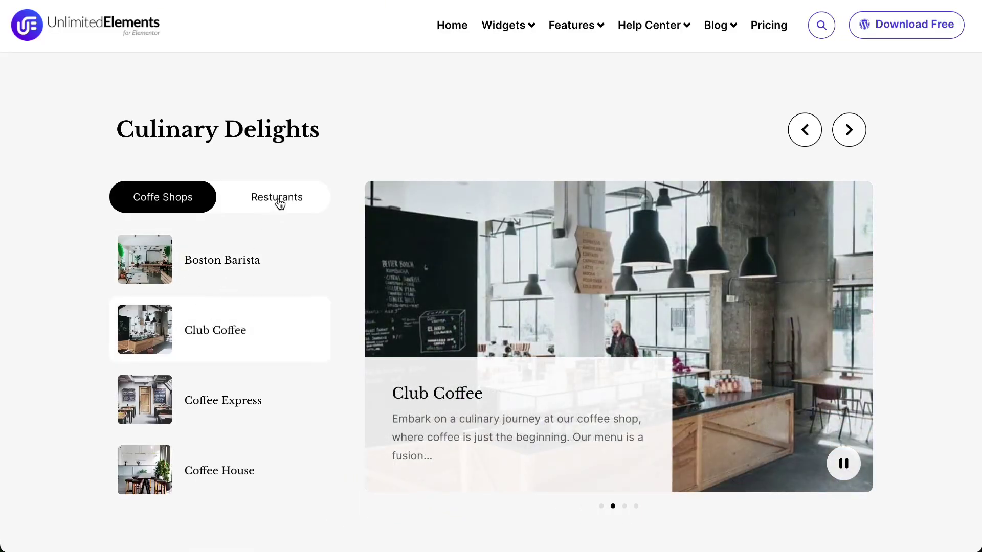
click(280, 204)
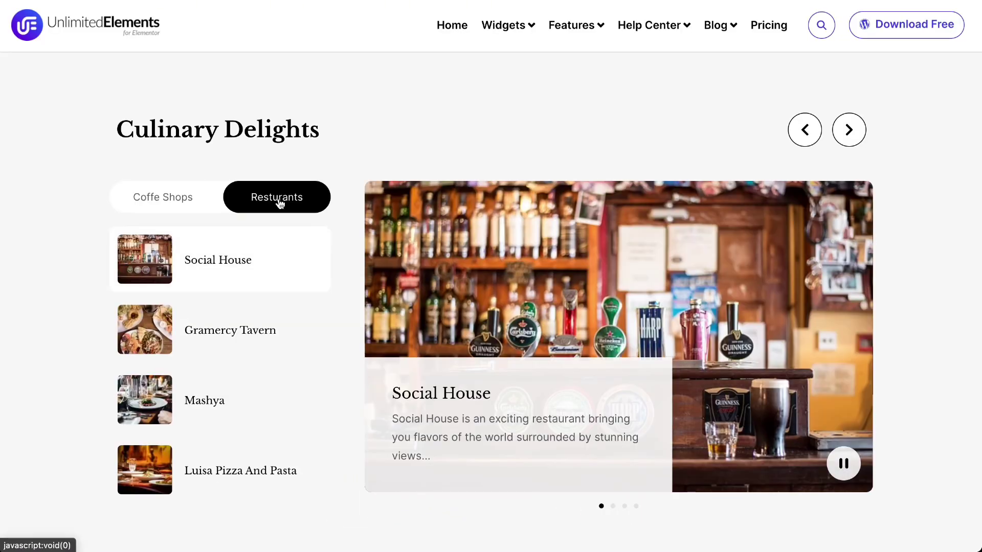
click(241, 339)
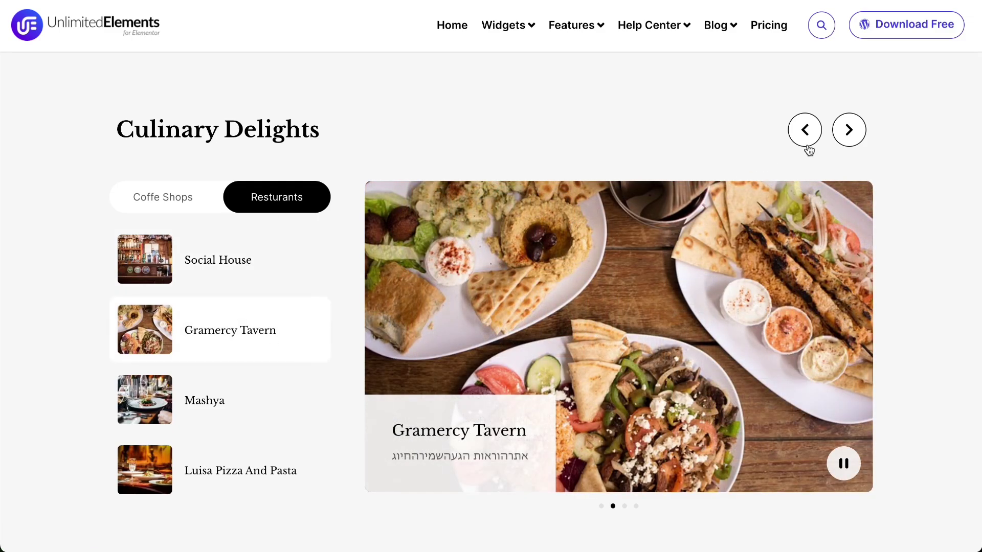
click(848, 130)
click(849, 131)
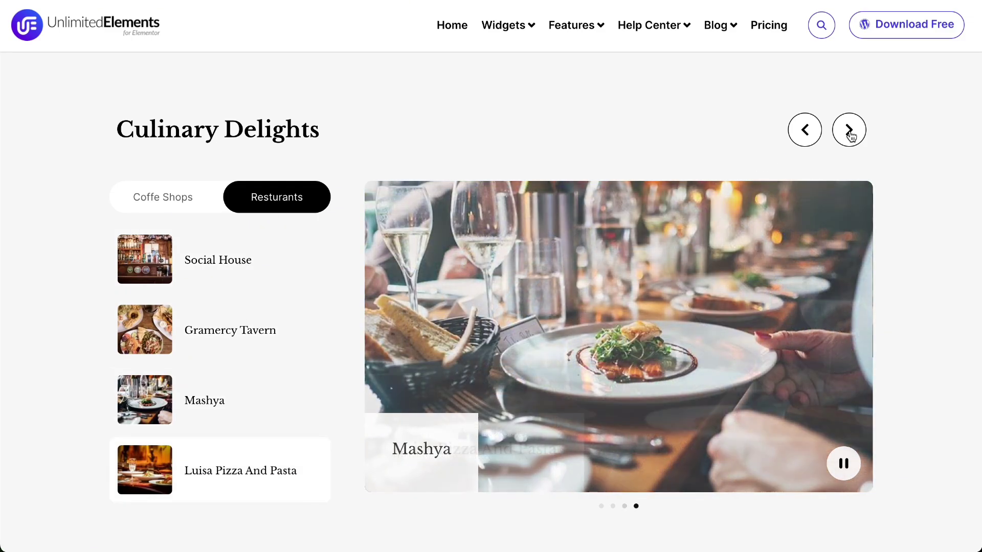